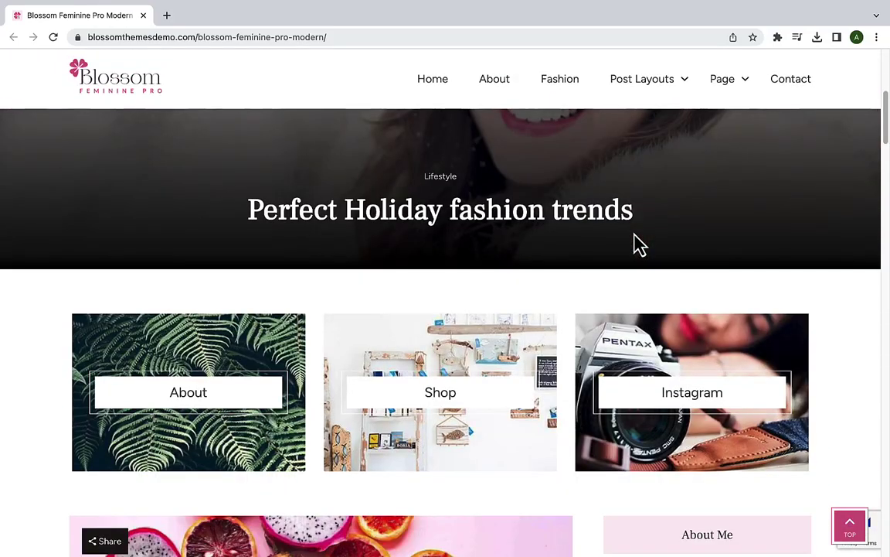
- Look through the Blossom Feminine Pro Modern demo homepage down to its footer and return to the header
{"action": "scroll", "coordinate": [633, 244], "scroll_direction": "down", "scroll_amount": 3}
{"action": "scroll", "coordinate": [634, 244], "scroll_direction": "down", "scroll_amount": 5}
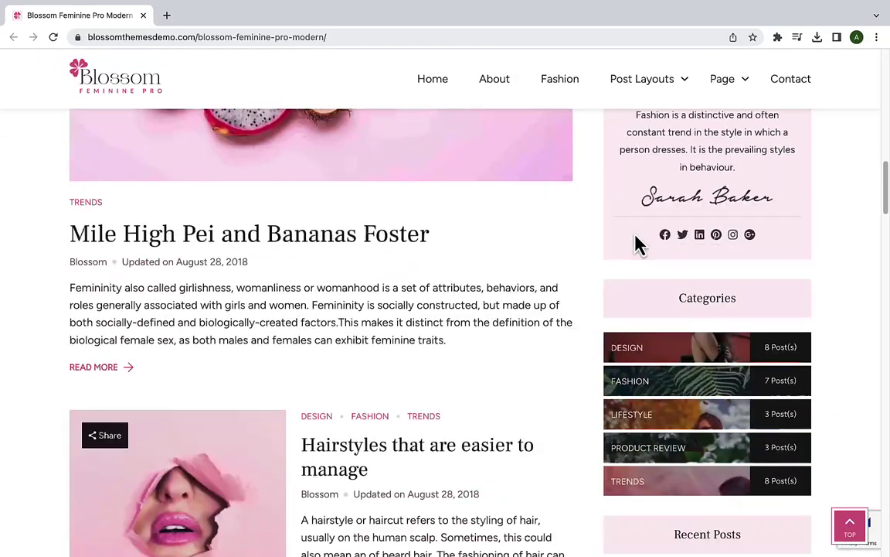
{"action": "scroll", "coordinate": [634, 245], "scroll_direction": "down", "scroll_amount": 10}
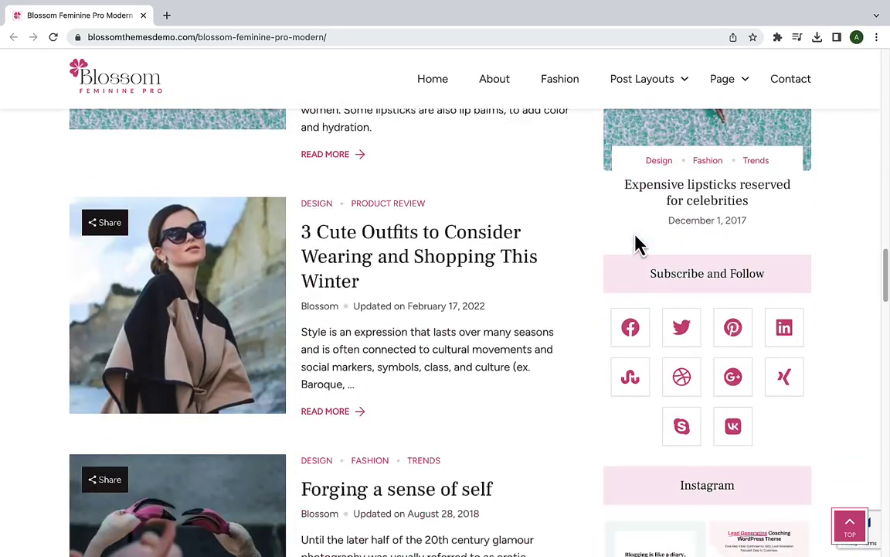
{"action": "scroll", "coordinate": [634, 244], "scroll_direction": "down", "scroll_amount": 10}
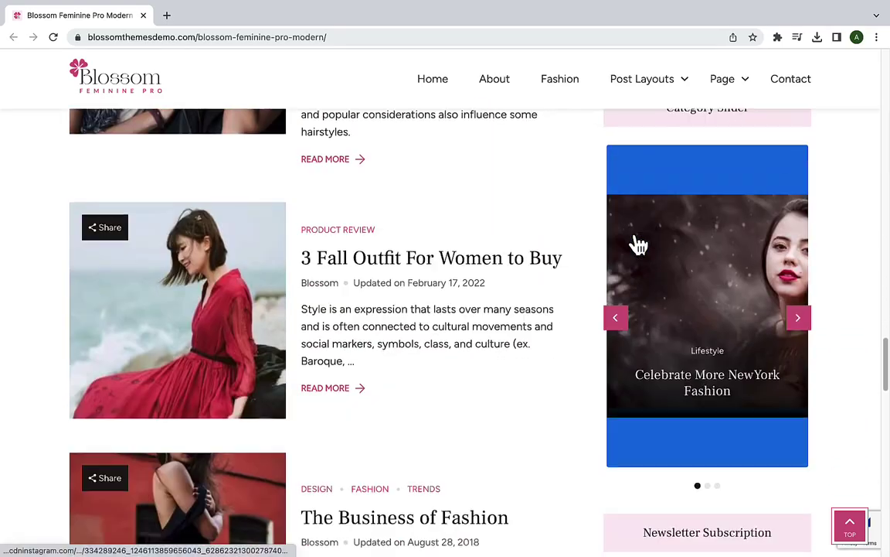
{"action": "scroll", "coordinate": [638, 245], "scroll_direction": "down", "scroll_amount": 10}
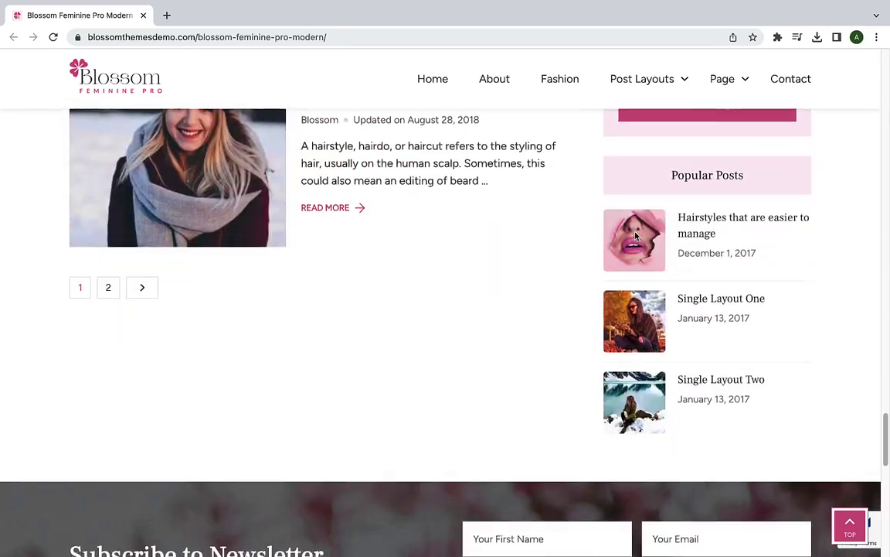
{"action": "scroll", "coordinate": [634, 235], "scroll_direction": "down", "scroll_amount": 10}
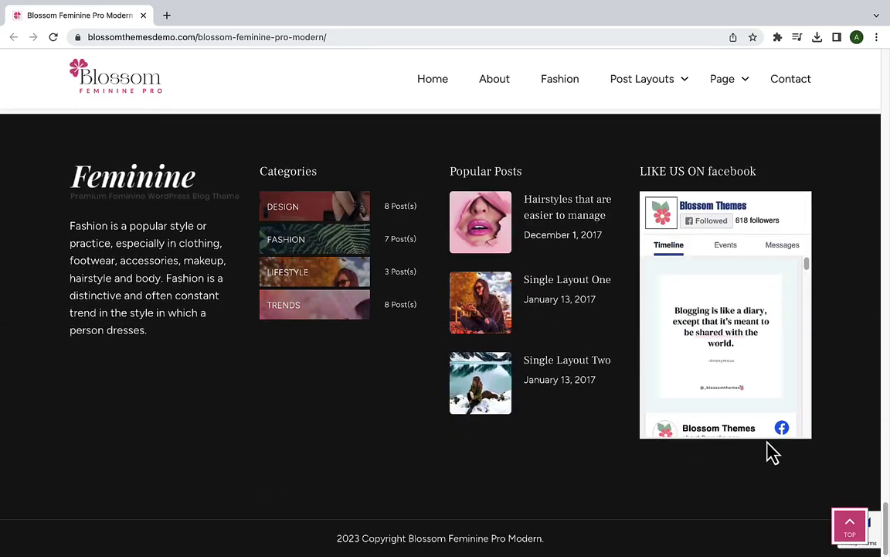
{"action": "left_click", "coordinate": [848, 528]}
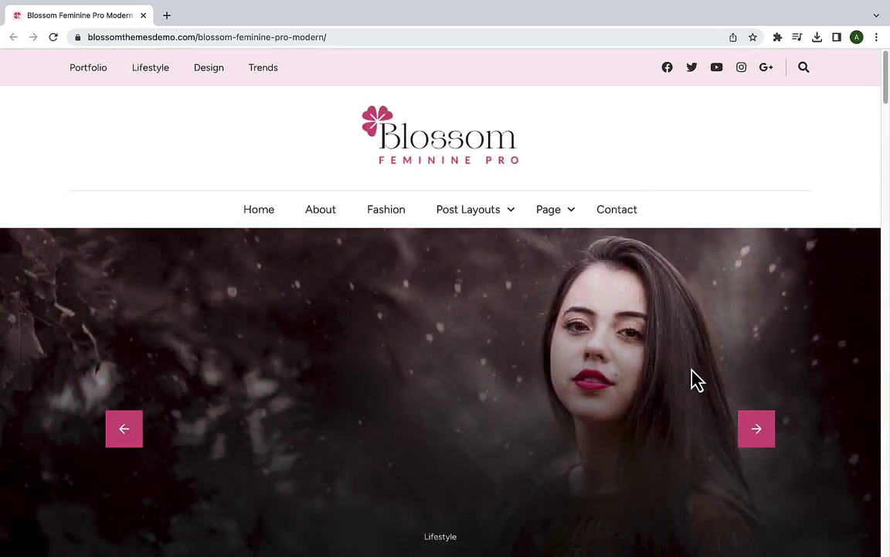
{"action": "scroll", "coordinate": [694, 378], "scroll_direction": "down", "scroll_amount": 1}
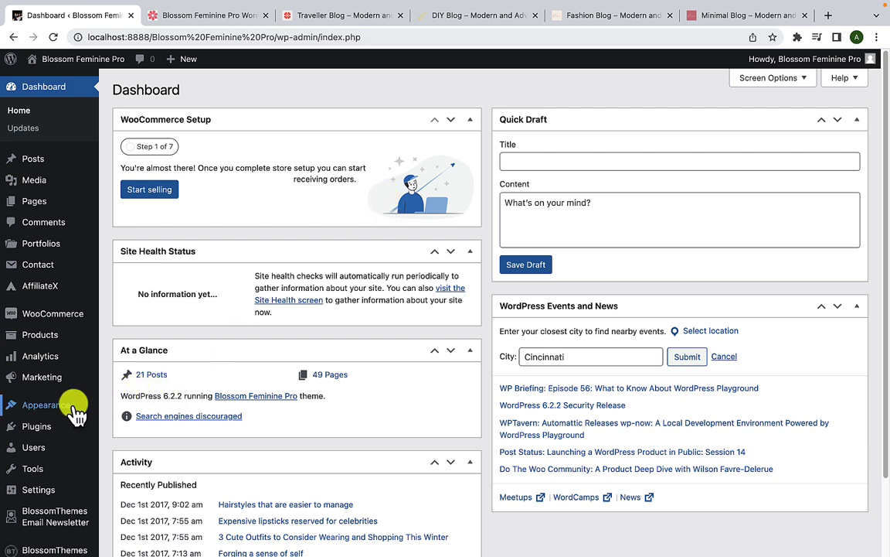
- Open the theme details of the active Blossom Feminine Pro theme from the site's installed themes
{"action": "mouse_move", "coordinate": [74, 408]}
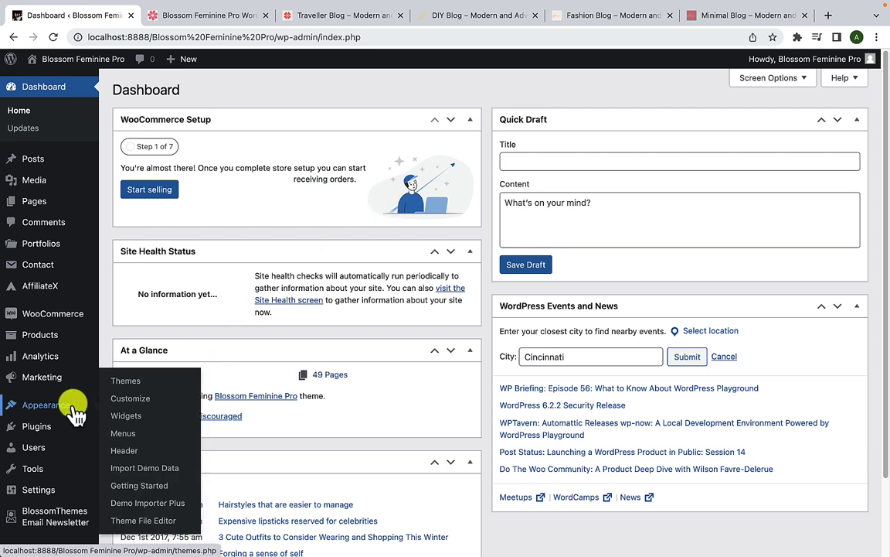
{"action": "left_click", "coordinate": [141, 384]}
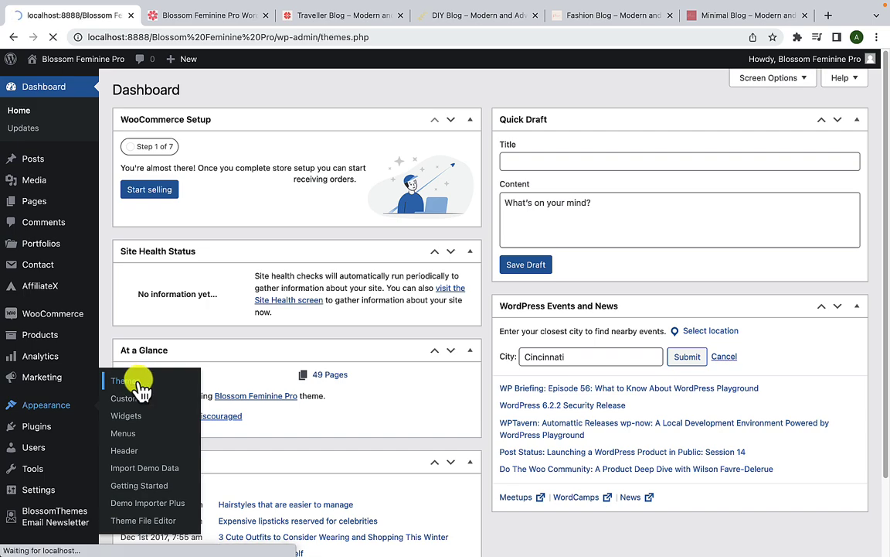
{"action": "scroll", "coordinate": [150, 392], "scroll_direction": "down", "scroll_amount": 5}
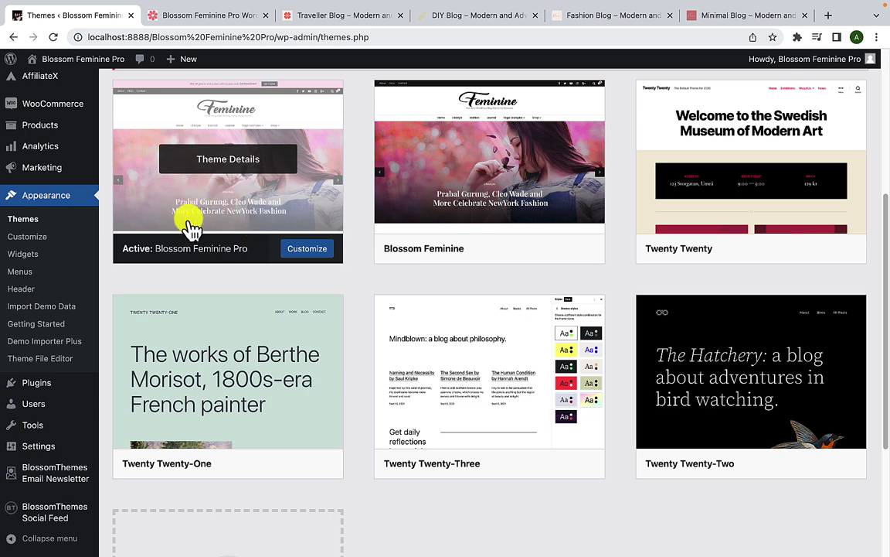
{"action": "left_click", "coordinate": [224, 263]}
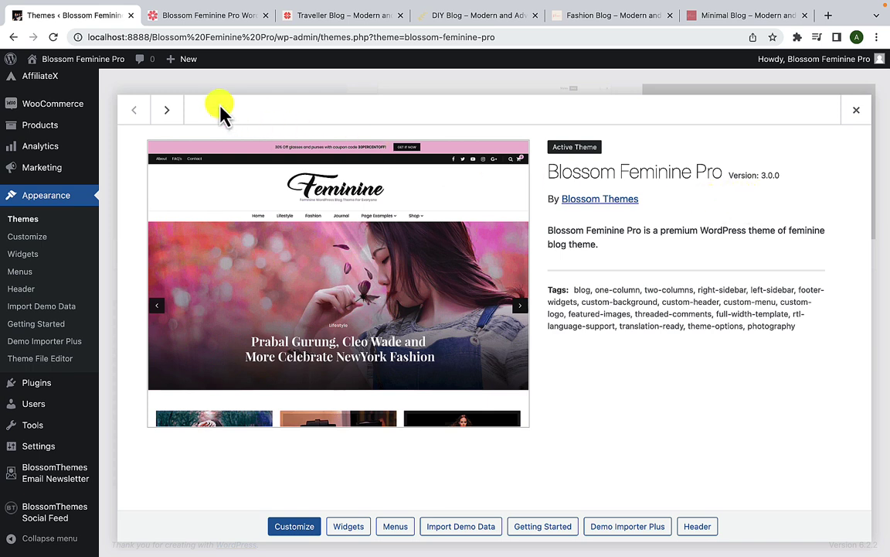
- Open the local site's front page in a separate tab and review its header, slider, posts and sidebar
{"action": "right_click", "coordinate": [51, 74]}
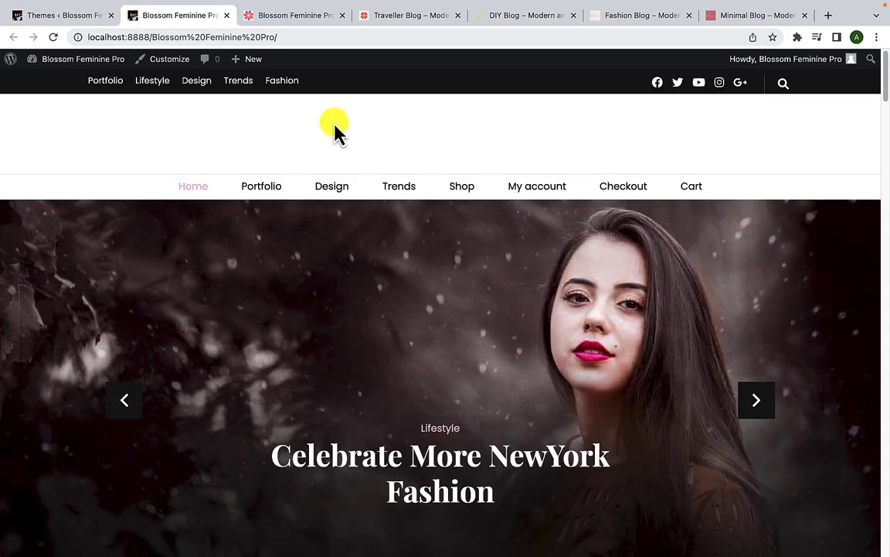
{"action": "scroll", "coordinate": [517, 289], "scroll_direction": "down", "scroll_amount": 3}
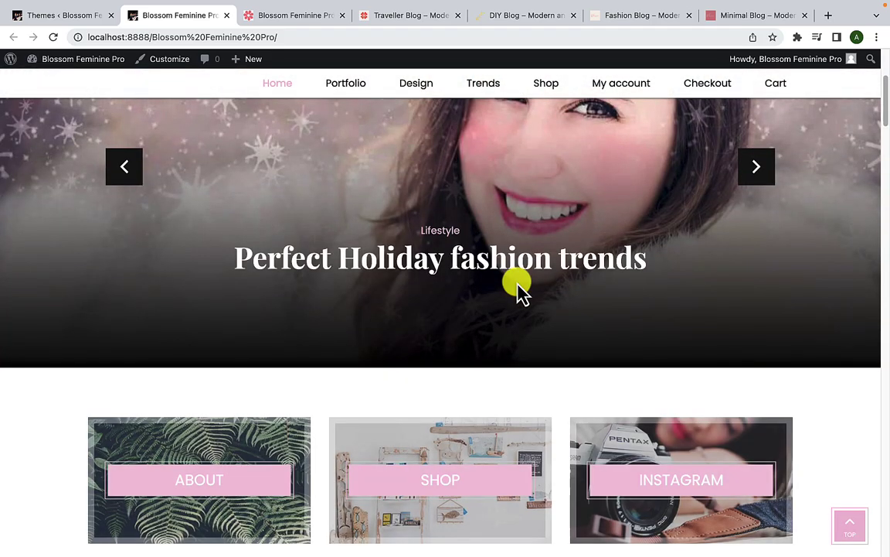
{"action": "scroll", "coordinate": [518, 289], "scroll_direction": "down", "scroll_amount": 3}
{"action": "scroll", "coordinate": [517, 289], "scroll_direction": "down", "scroll_amount": 5}
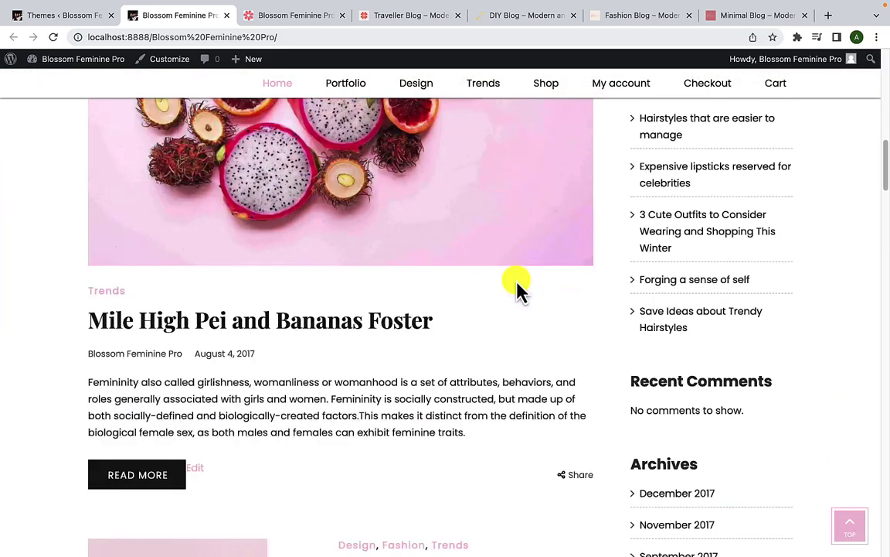
{"action": "scroll", "coordinate": [518, 289], "scroll_direction": "down", "scroll_amount": 3}
{"action": "scroll", "coordinate": [518, 290], "scroll_direction": "down", "scroll_amount": 3}
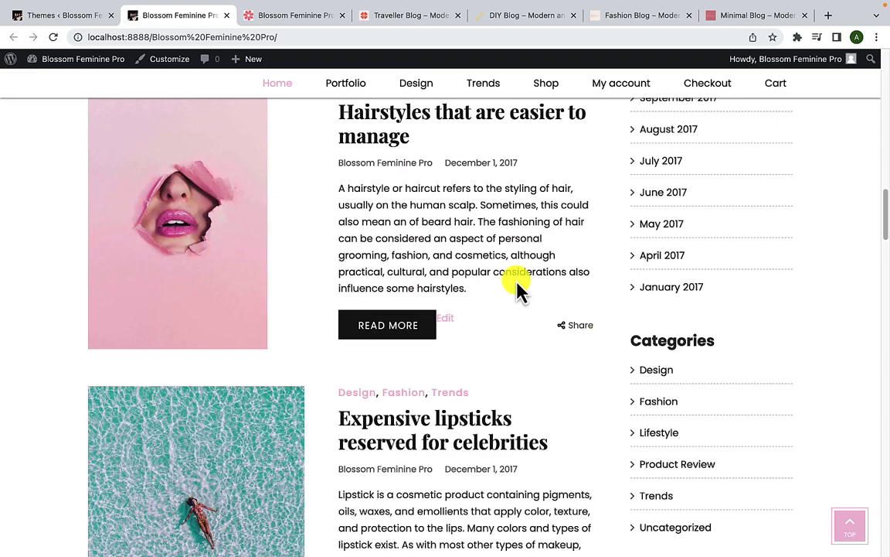
{"action": "scroll", "coordinate": [518, 289], "scroll_direction": "down", "scroll_amount": 10}
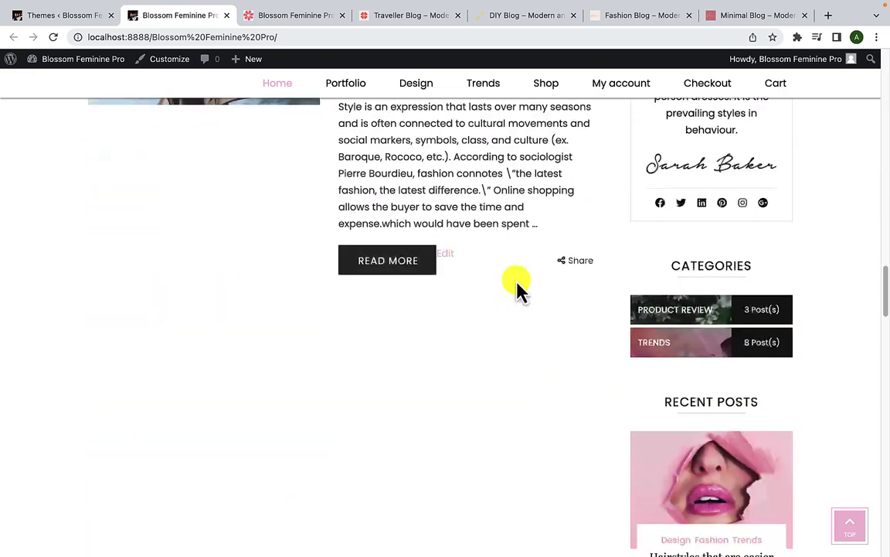
{"action": "scroll", "coordinate": [518, 289], "scroll_direction": "down", "scroll_amount": 3}
{"action": "scroll", "coordinate": [516, 288], "scroll_direction": "down", "scroll_amount": 5}
{"action": "scroll", "coordinate": [516, 281], "scroll_direction": "up", "scroll_amount": 20}
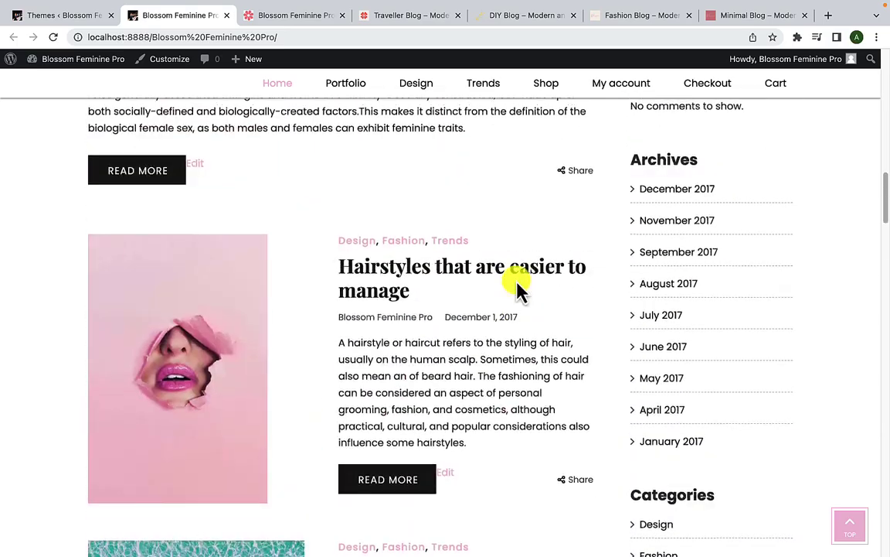
{"action": "scroll", "coordinate": [518, 289], "scroll_direction": "up", "scroll_amount": 5}
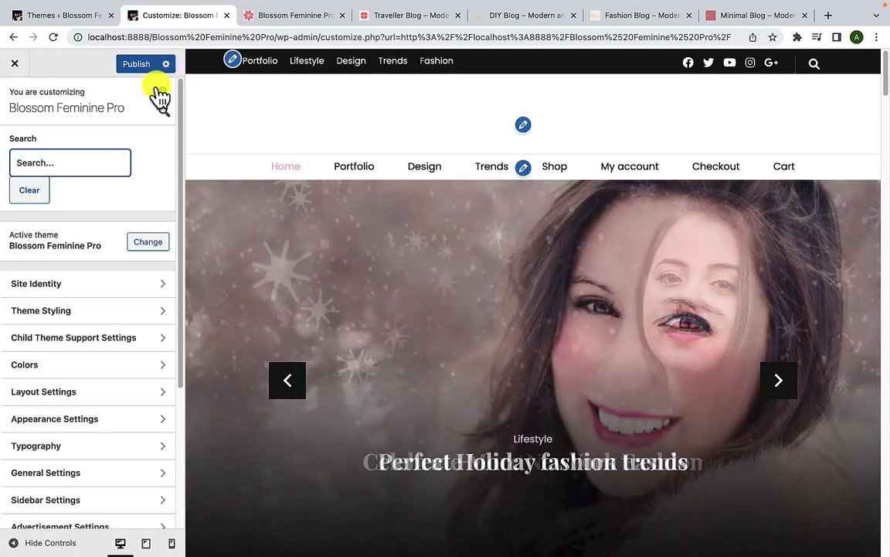
- Set the child theme style to Modern in Theme Styling, publish the change and reload the customizer
{"action": "scroll", "coordinate": [85, 312], "scroll_direction": "down", "scroll_amount": 2}
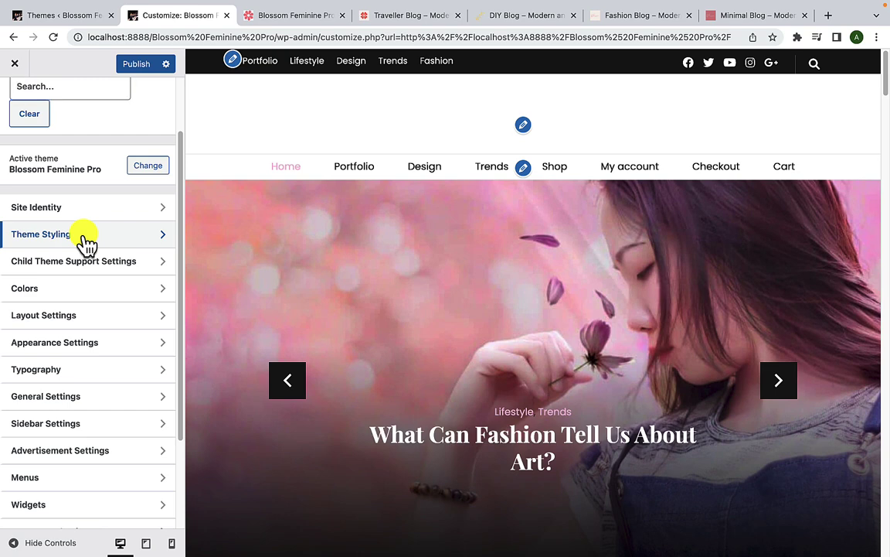
{"action": "left_click", "coordinate": [87, 243]}
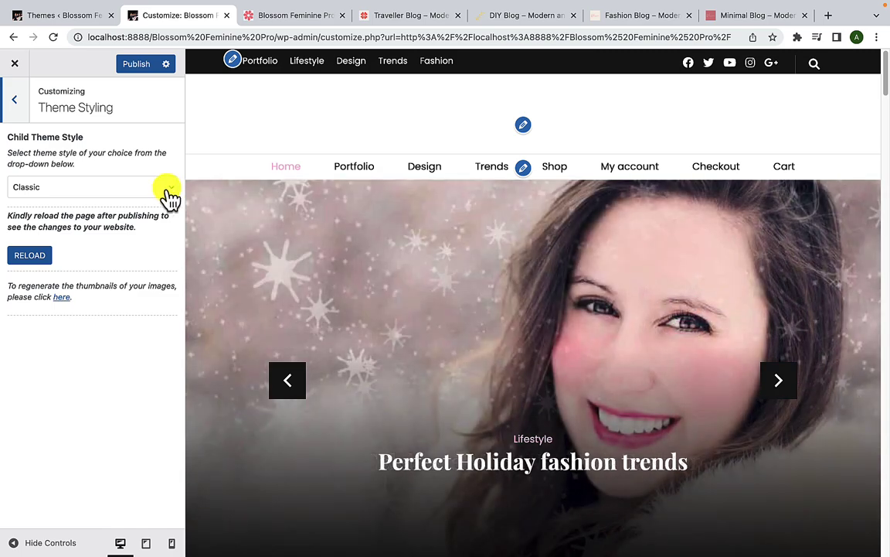
{"action": "left_click", "coordinate": [168, 191]}
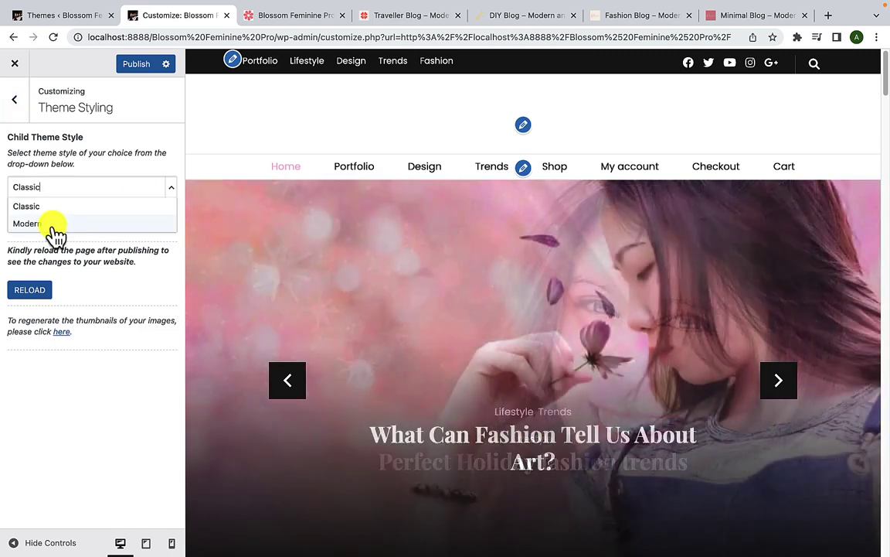
{"action": "left_click", "coordinate": [53, 230]}
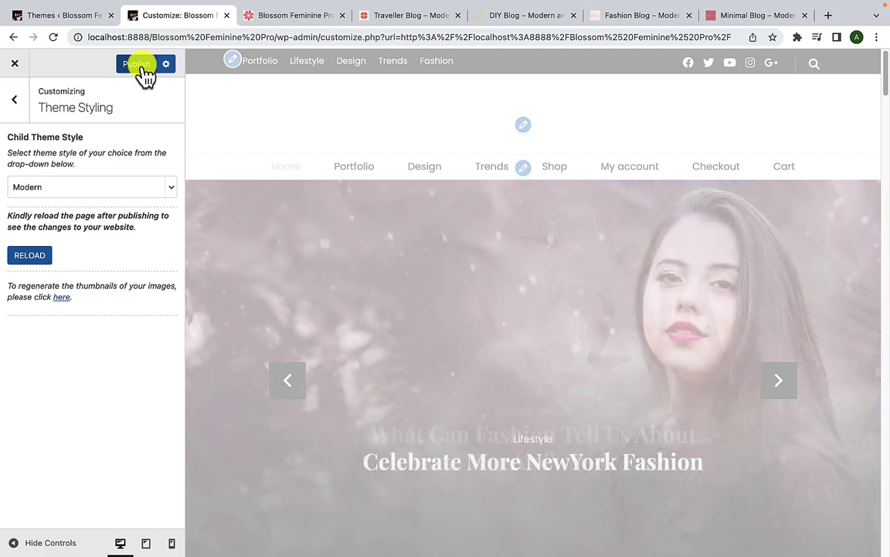
{"action": "left_click", "coordinate": [142, 67]}
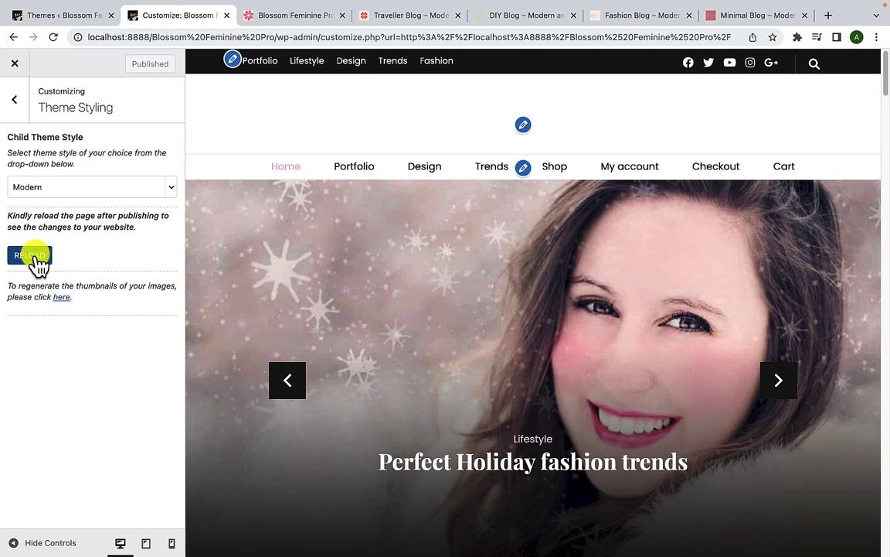
{"action": "left_click", "coordinate": [30, 256]}
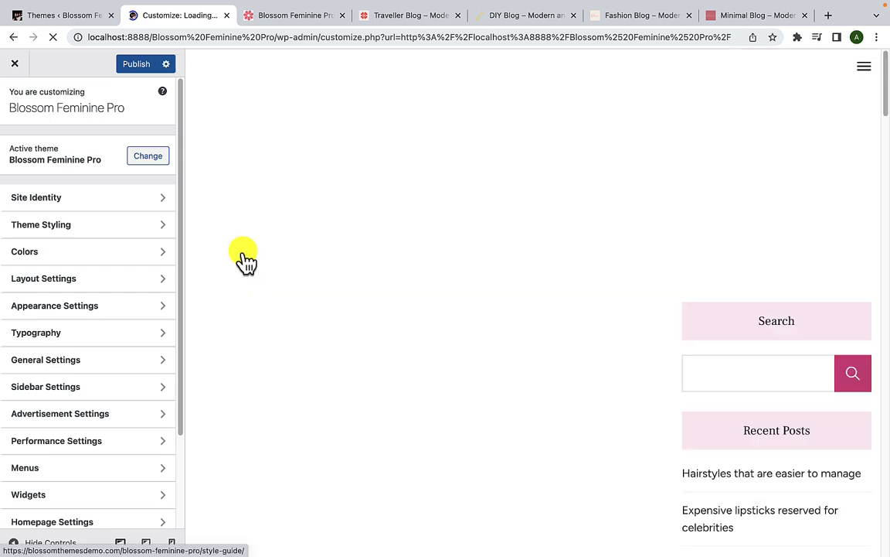
- Examine the homepage preview in the customizer, checking the featured areas, blog posts and sidebar widgets
{"action": "scroll", "coordinate": [245, 258], "scroll_direction": "down", "scroll_amount": 10}
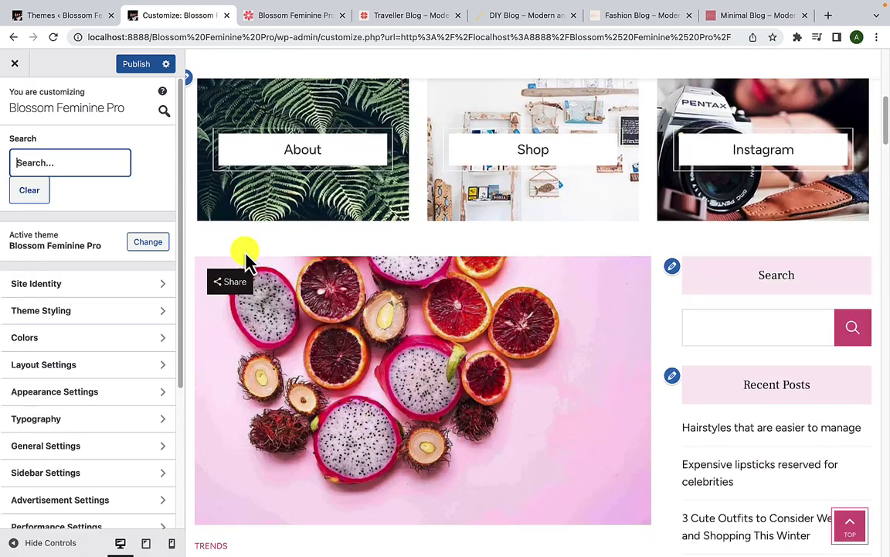
{"action": "scroll", "coordinate": [245, 257], "scroll_direction": "down", "scroll_amount": 6}
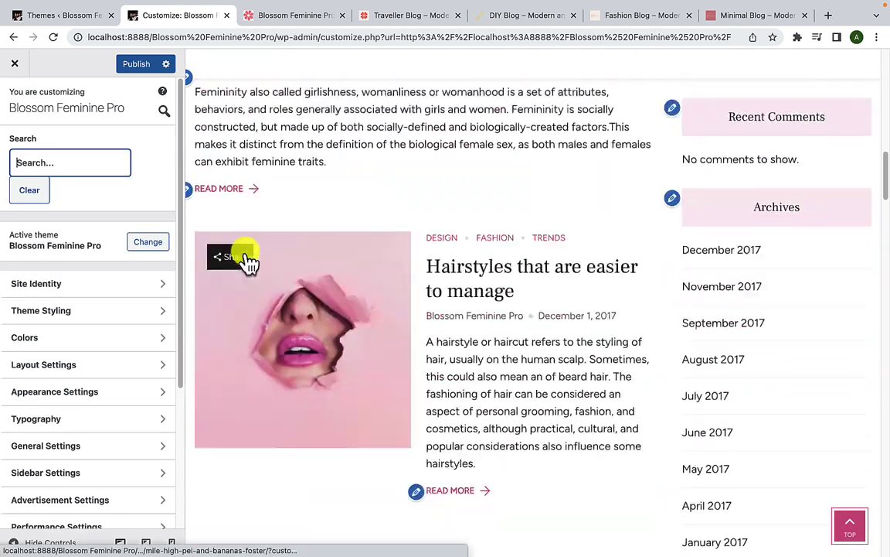
{"action": "scroll", "coordinate": [245, 258], "scroll_direction": "down", "scroll_amount": 8}
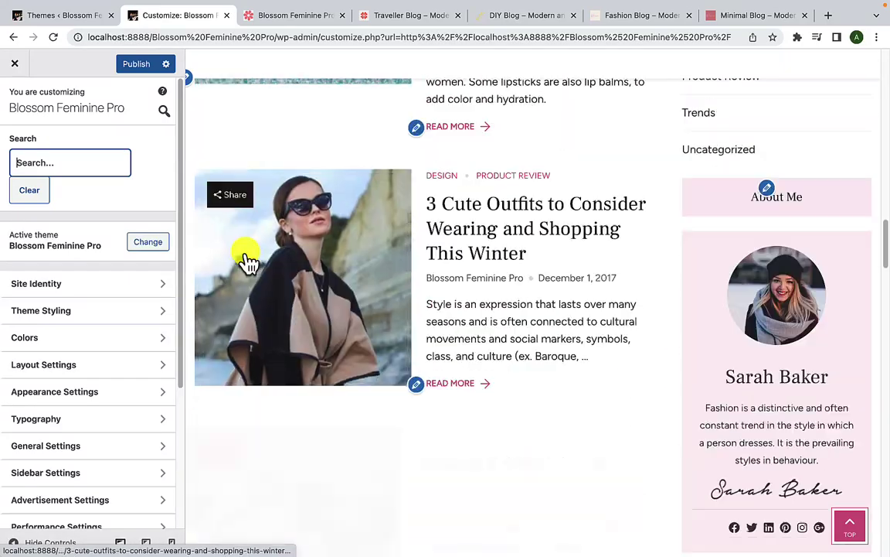
{"action": "scroll", "coordinate": [246, 258], "scroll_direction": "down", "scroll_amount": 10}
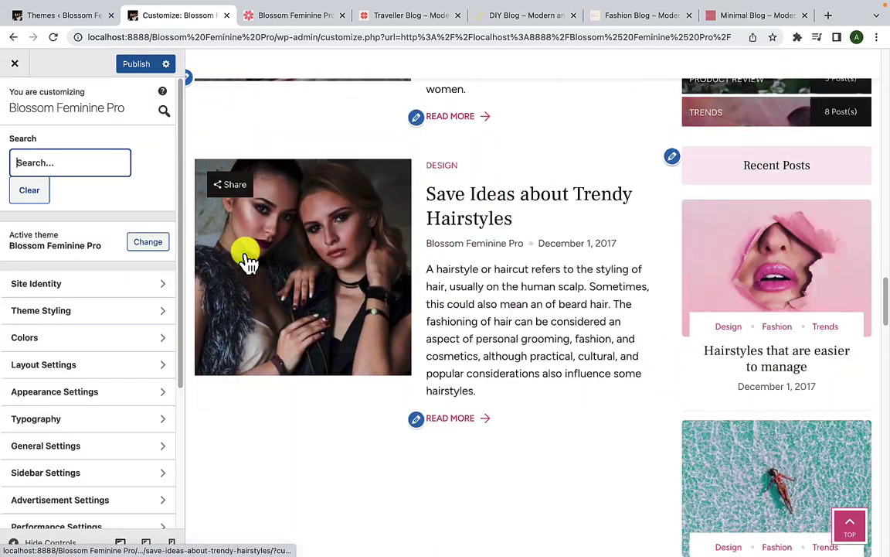
{"action": "scroll", "coordinate": [246, 258], "scroll_direction": "down", "scroll_amount": 6}
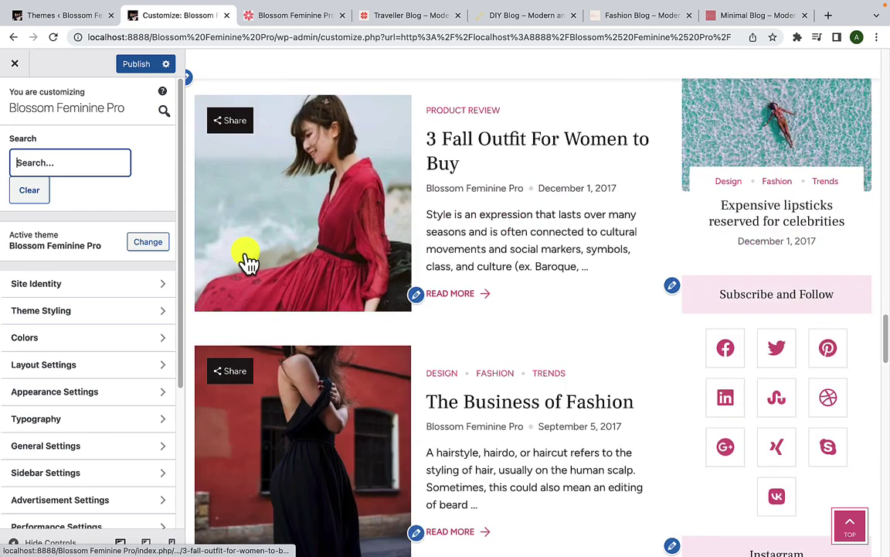
{"action": "scroll", "coordinate": [246, 258], "scroll_direction": "down", "scroll_amount": 6}
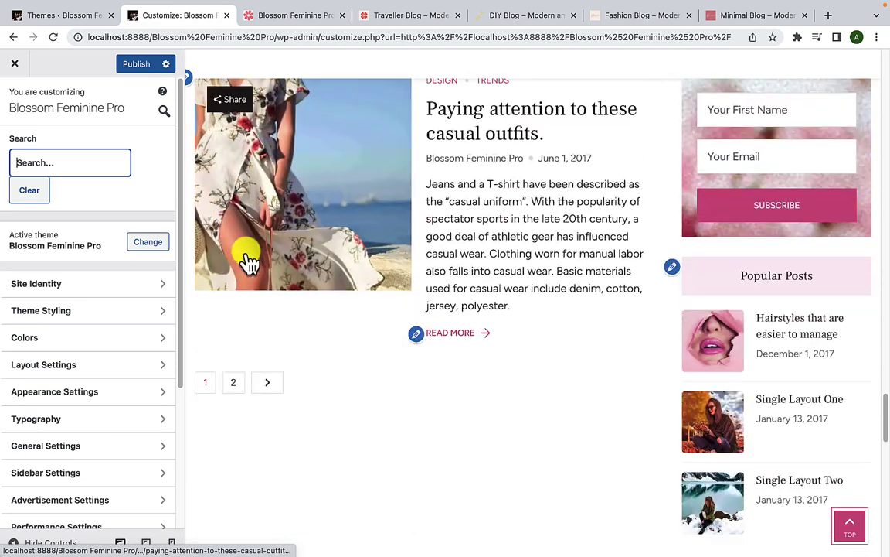
{"action": "scroll", "coordinate": [249, 260], "scroll_direction": "up", "scroll_amount": 8}
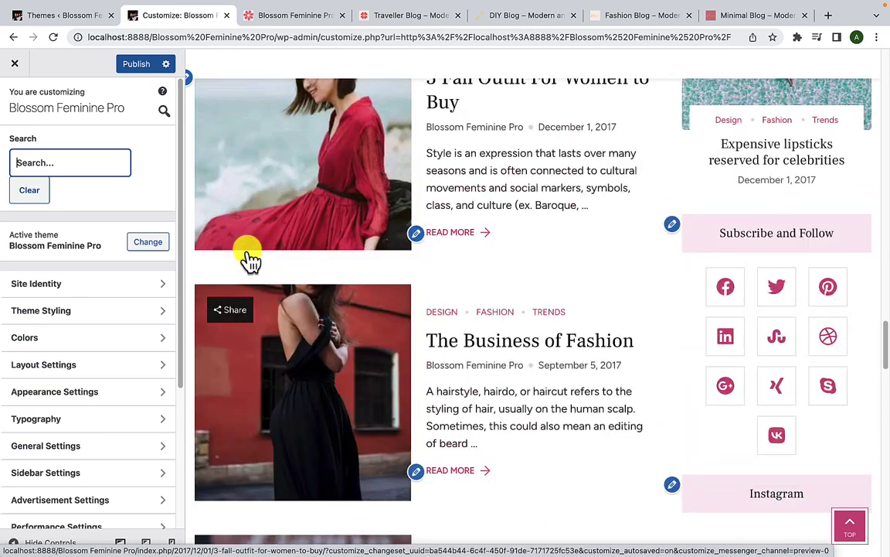
{"action": "scroll", "coordinate": [249, 260], "scroll_direction": "up", "scroll_amount": 2}
{"action": "scroll", "coordinate": [250, 259], "scroll_direction": "up", "scroll_amount": 4}
{"action": "scroll", "coordinate": [279, 255], "scroll_direction": "up", "scroll_amount": 6}
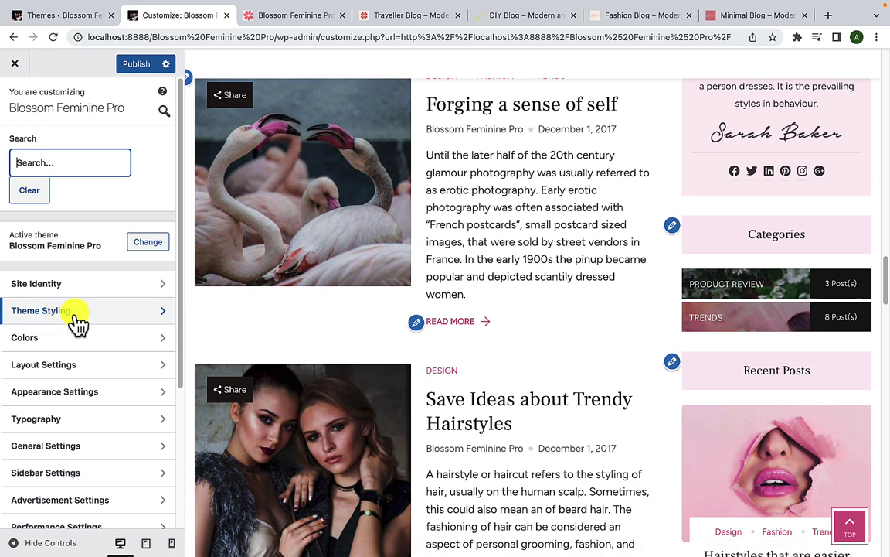
- Open the thumbnail regeneration tool linked from Theme Styling and regenerate thumbnails for the featured images only
{"action": "left_click", "coordinate": [78, 321]}
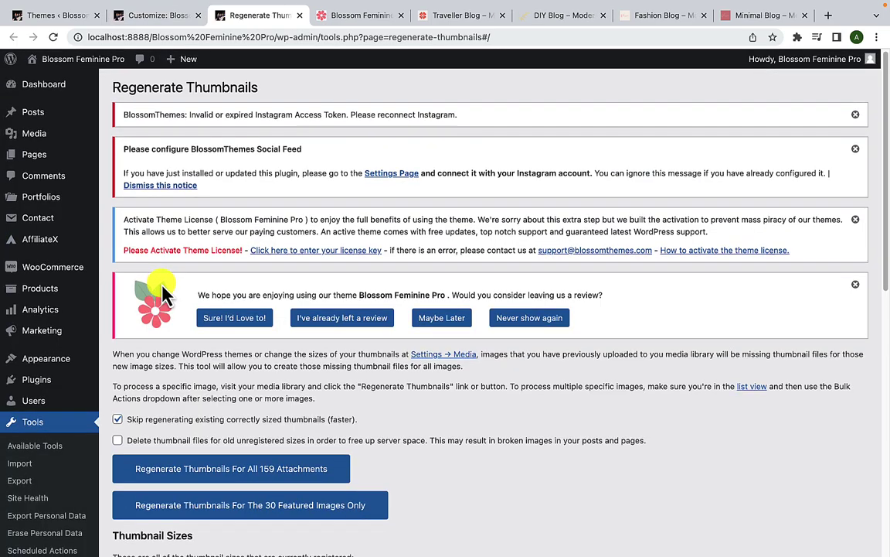
{"action": "scroll", "coordinate": [162, 288], "scroll_direction": "down", "scroll_amount": 5}
{"action": "scroll", "coordinate": [165, 287], "scroll_direction": "down", "scroll_amount": 3}
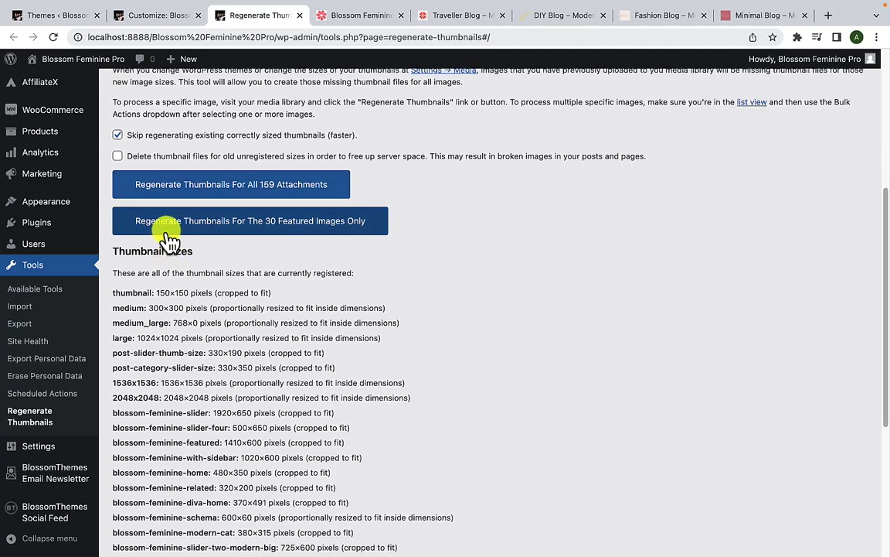
{"action": "left_click", "coordinate": [232, 224]}
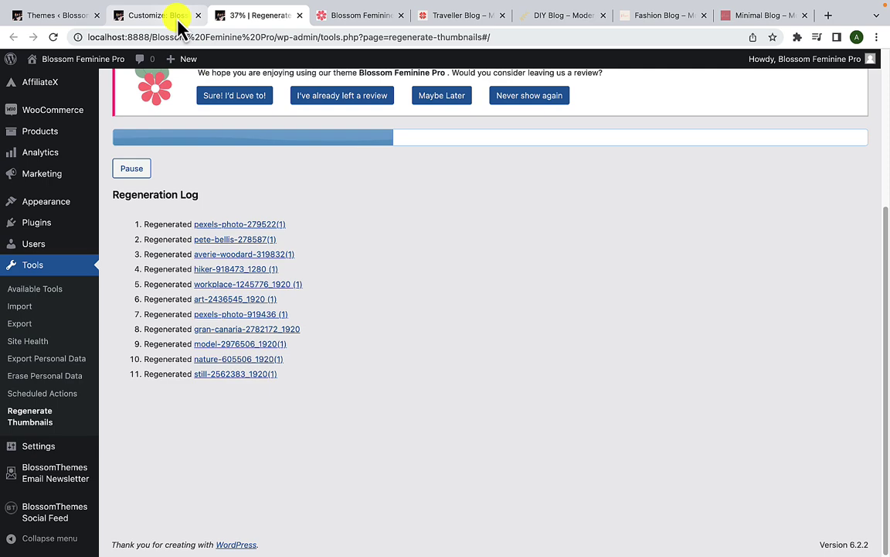
- Return to the customizer and review the theme's Colors settings, from the primary colour to the site background
{"action": "left_click", "coordinate": [154, 15]}
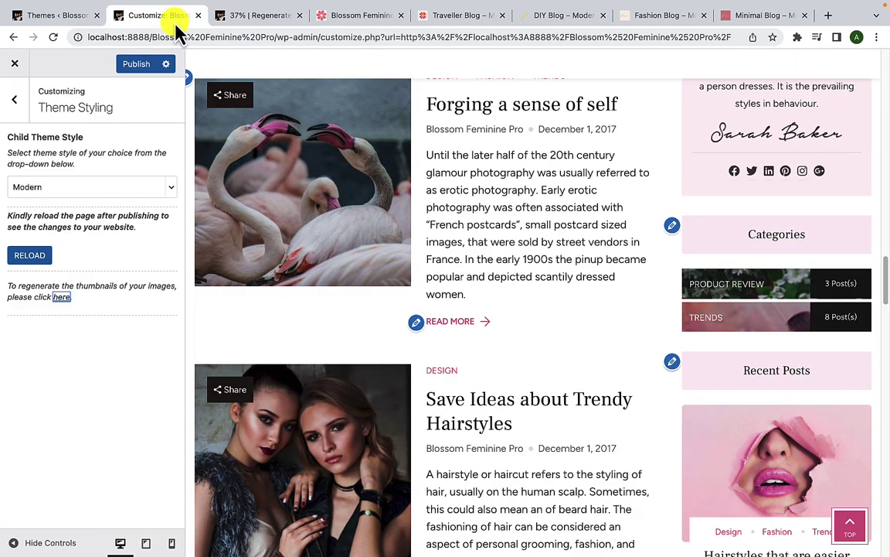
{"action": "left_click", "coordinate": [15, 100]}
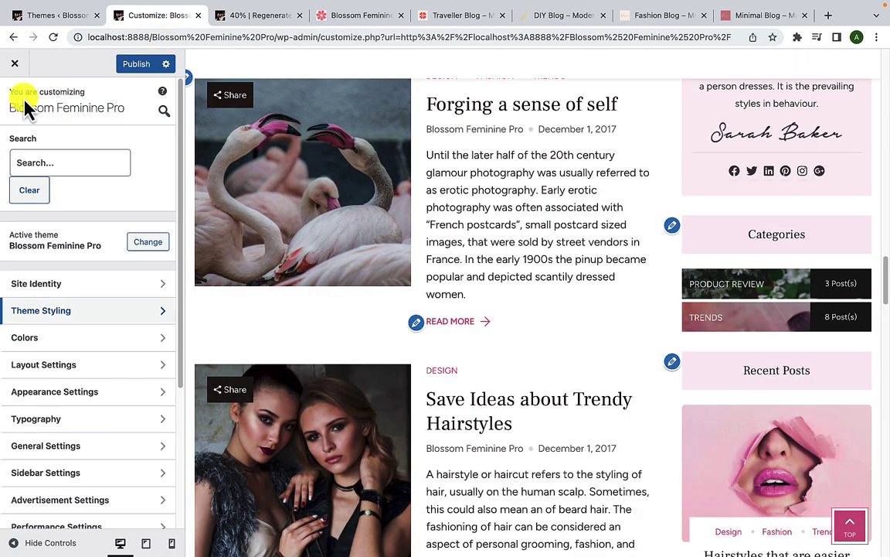
{"action": "left_click", "coordinate": [65, 340]}
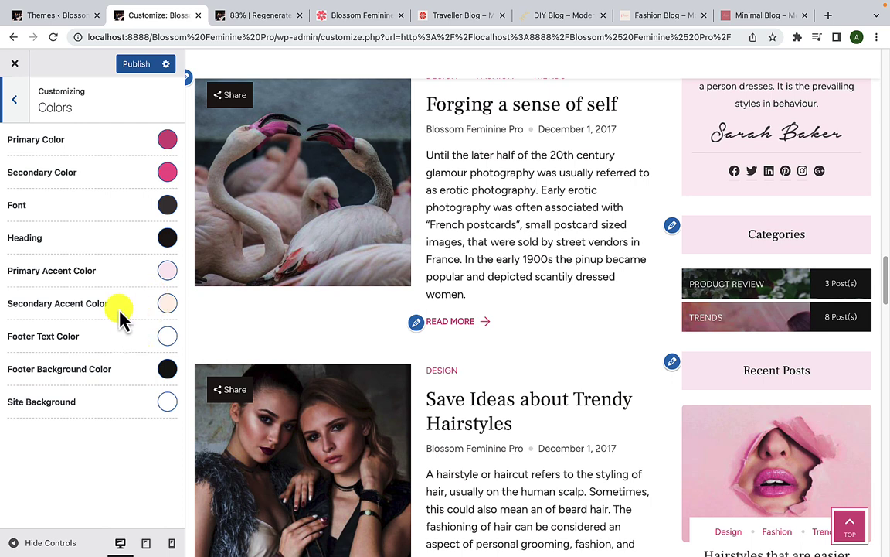
{"action": "left_click", "coordinate": [15, 107]}
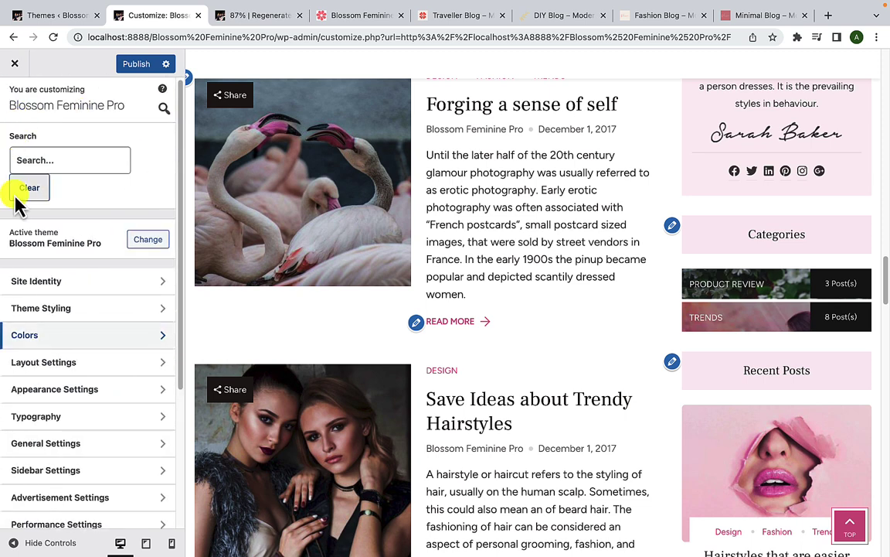
- Expand the Base Font and H1 Heading groups in the Typography settings and review their font options
{"action": "left_click", "coordinate": [80, 422]}
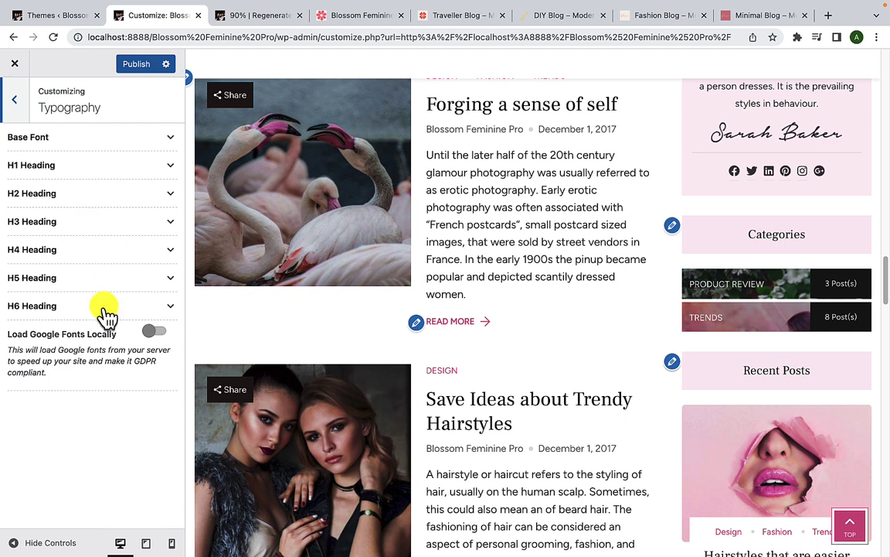
{"action": "left_click", "coordinate": [119, 138]}
{"action": "scroll", "coordinate": [106, 324], "scroll_direction": "down", "scroll_amount": 3}
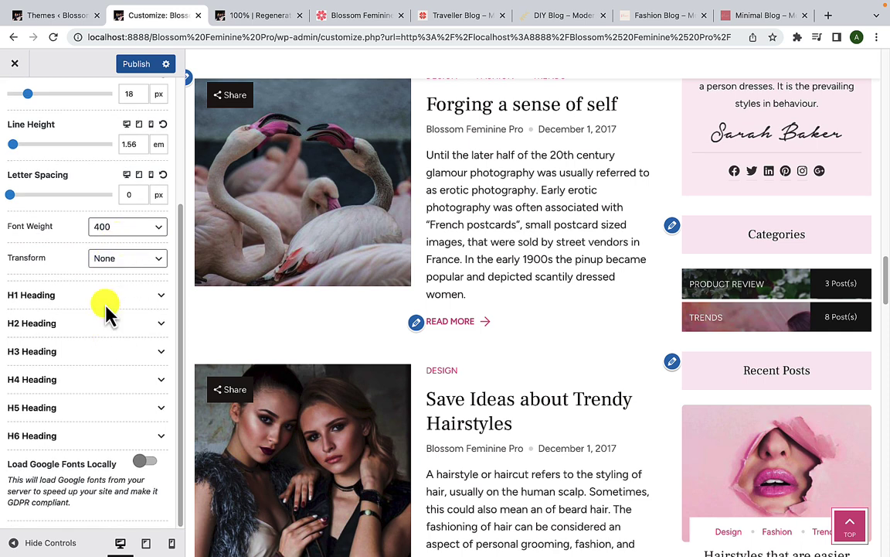
{"action": "left_click", "coordinate": [109, 308]}
{"action": "scroll", "coordinate": [109, 338], "scroll_direction": "down", "scroll_amount": 4}
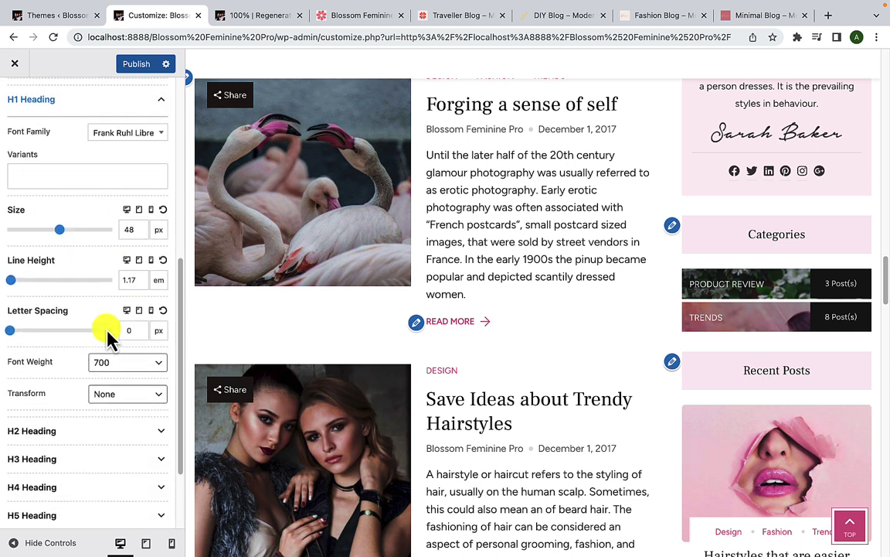
{"action": "scroll", "coordinate": [109, 340], "scroll_direction": "down", "scroll_amount": 2}
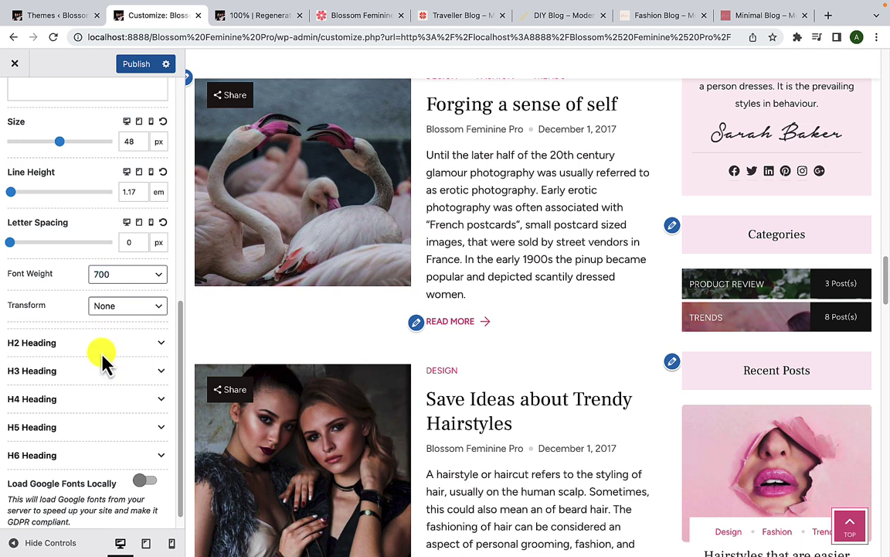
- Expand the H2 through H6 Heading typography groups, review their font options and return to the main customizer list
{"action": "left_click", "coordinate": [103, 355]}
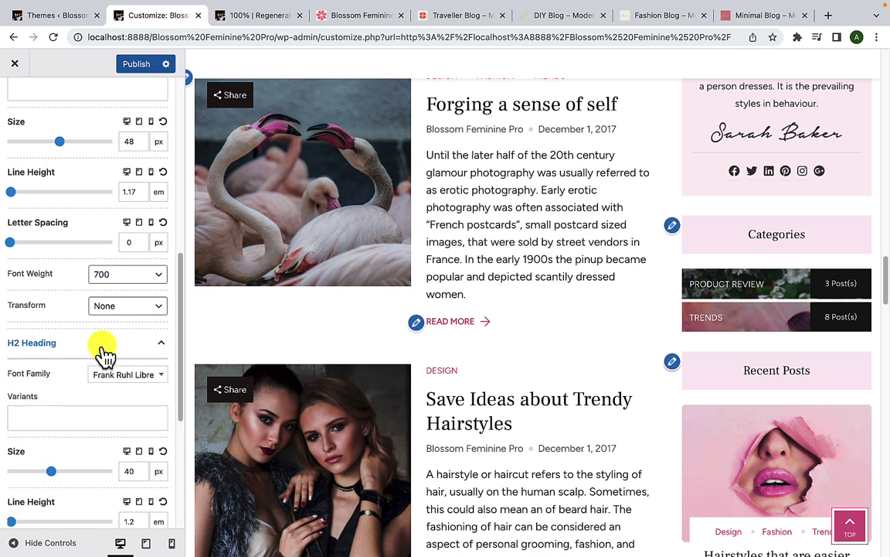
{"action": "left_click", "coordinate": [105, 363]}
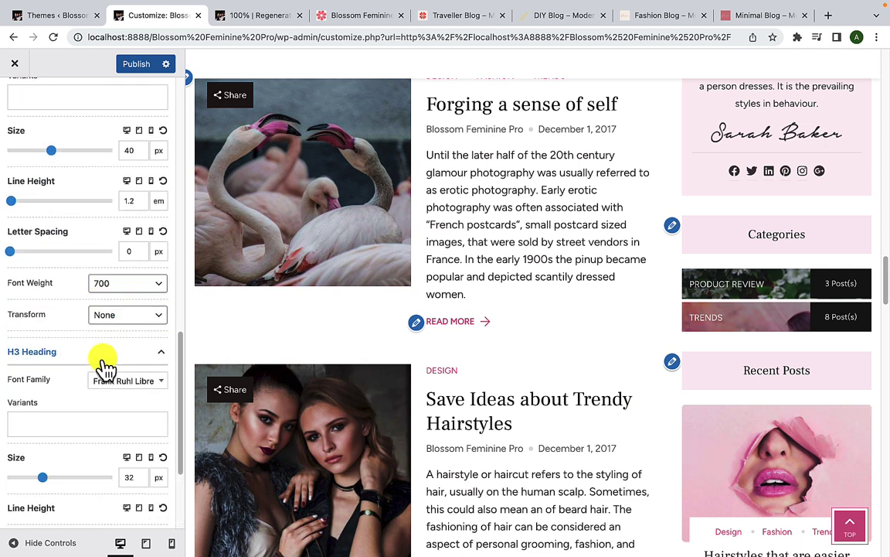
{"action": "scroll", "coordinate": [104, 373], "scroll_direction": "down", "scroll_amount": 4}
{"action": "left_click", "coordinate": [116, 380]}
{"action": "scroll", "coordinate": [123, 409], "scroll_direction": "down", "scroll_amount": 5}
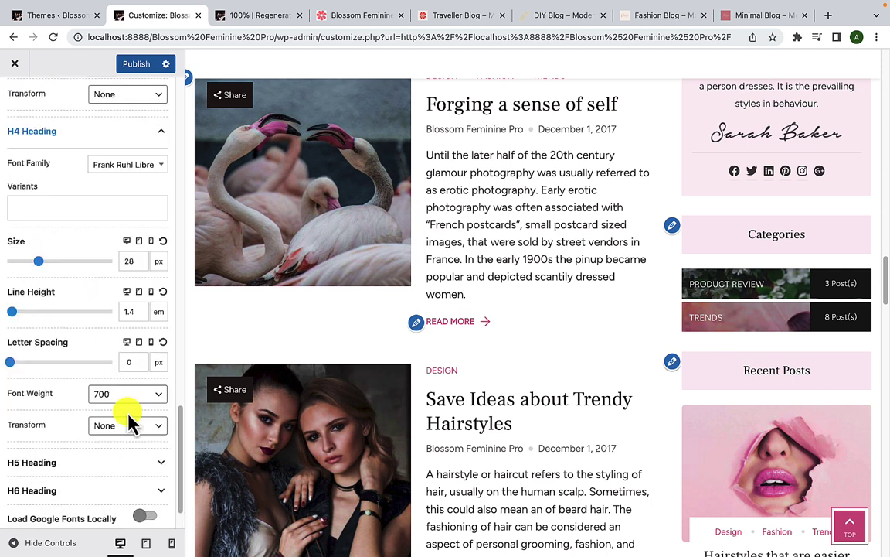
{"action": "left_click", "coordinate": [109, 411]}
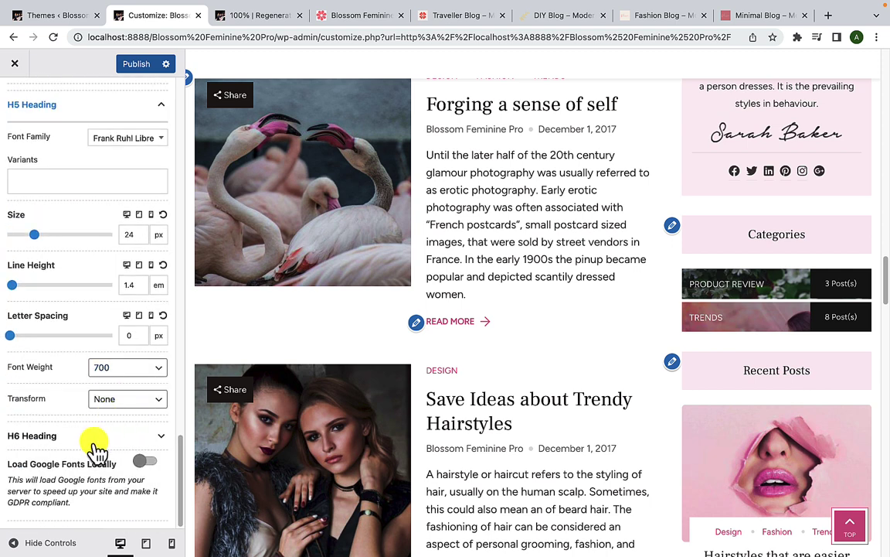
{"action": "left_click", "coordinate": [95, 437]}
{"action": "scroll", "coordinate": [97, 445], "scroll_direction": "down", "scroll_amount": 5}
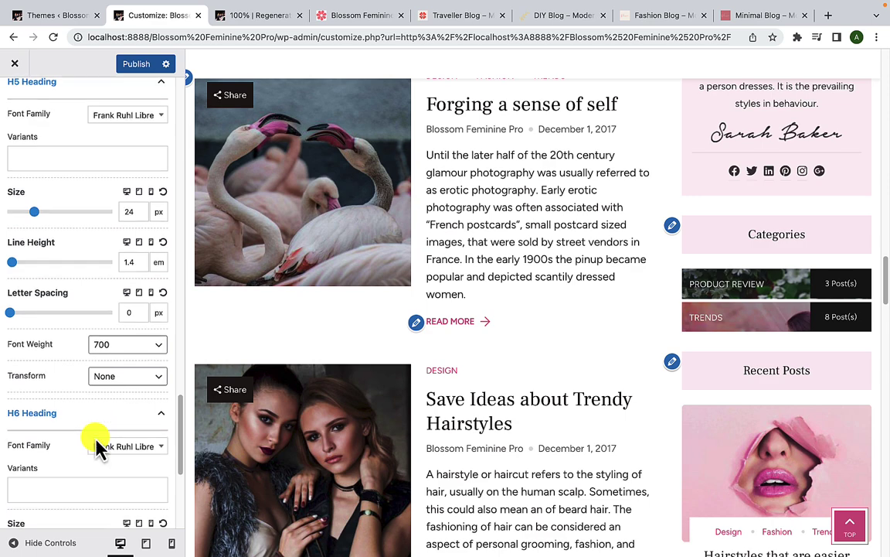
{"action": "scroll", "coordinate": [149, 453], "scroll_direction": "up", "scroll_amount": 15}
{"action": "scroll", "coordinate": [149, 456], "scroll_direction": "up", "scroll_amount": 5}
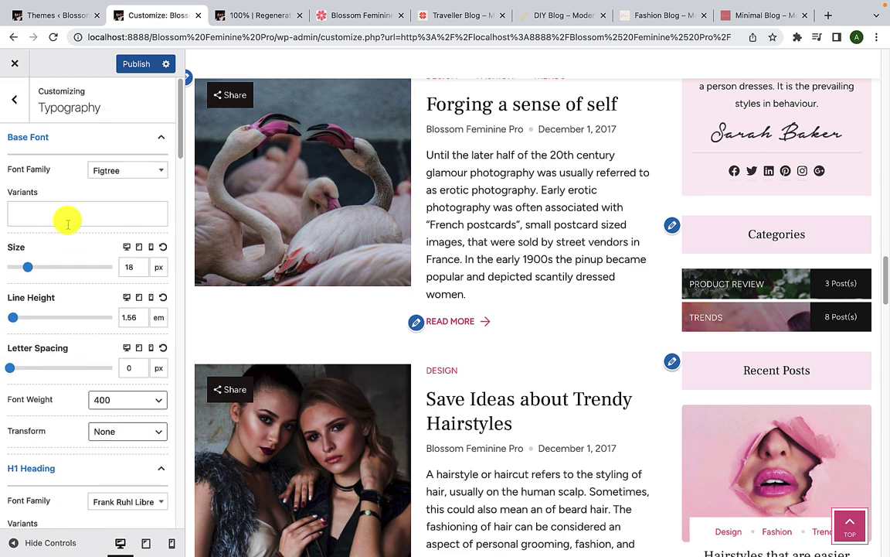
{"action": "left_click", "coordinate": [18, 108]}
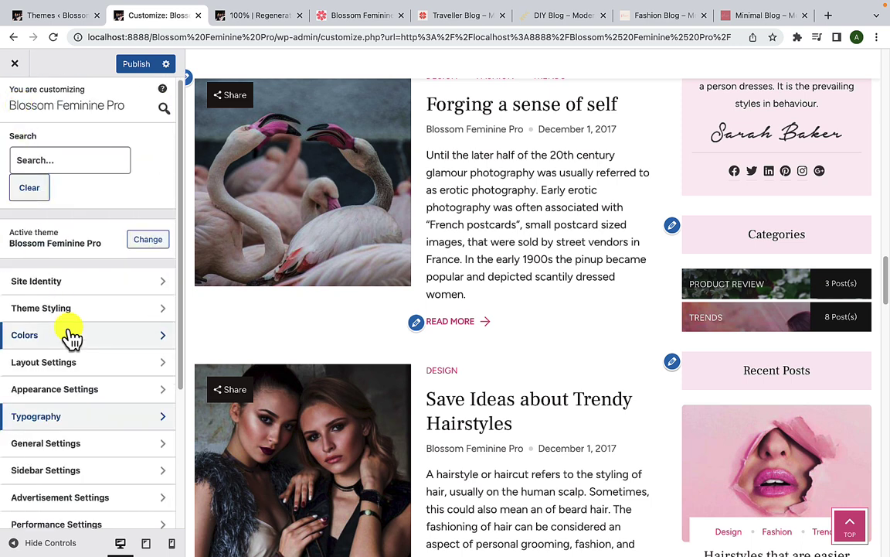
- Review the Container width options in General Settings and return to the main customizer list
{"action": "scroll", "coordinate": [68, 338], "scroll_direction": "down", "scroll_amount": 2}
{"action": "left_click", "coordinate": [78, 357]}
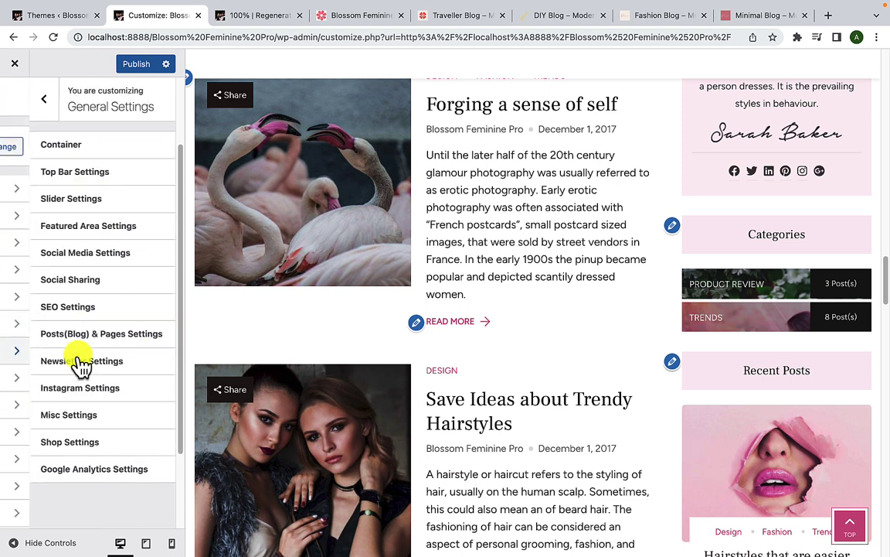
{"action": "left_click", "coordinate": [73, 146]}
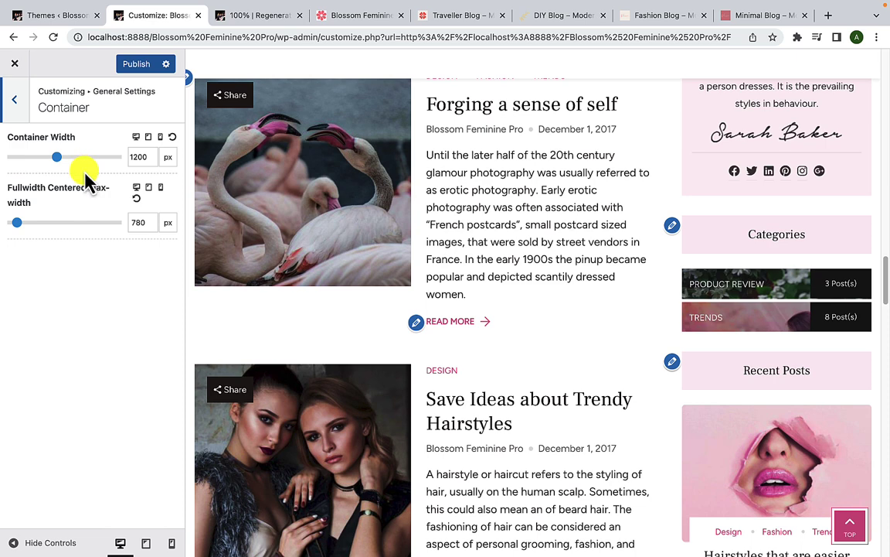
{"action": "left_click", "coordinate": [14, 99]}
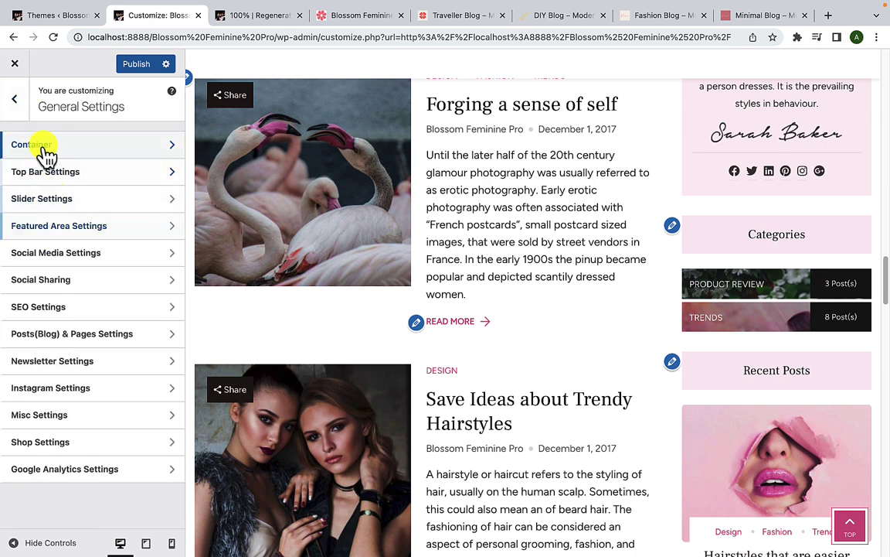
{"action": "left_click", "coordinate": [19, 104]}
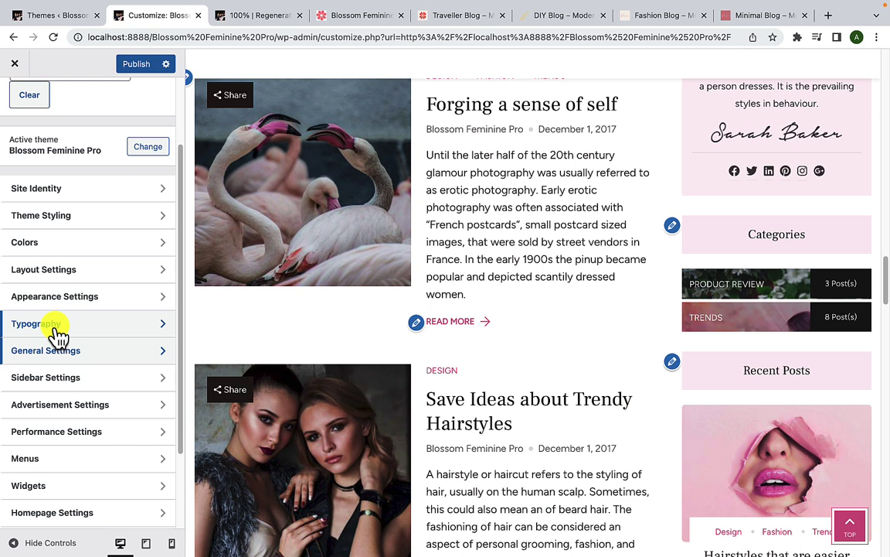
- Browse the demo gallery on the Blossom Feminine Pro theme page, from Default and Modern to the Gutenberg blog demos
{"action": "left_click", "coordinate": [346, 21]}
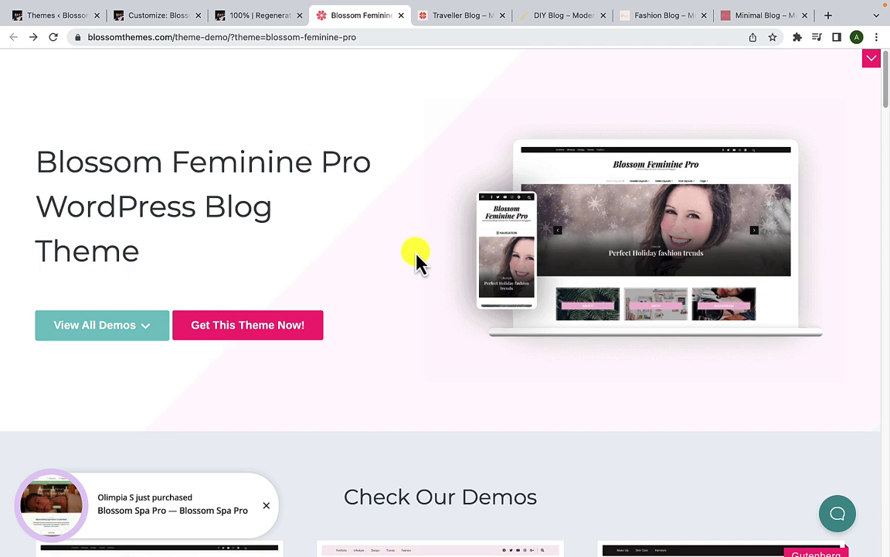
{"action": "scroll", "coordinate": [421, 271], "scroll_direction": "down", "scroll_amount": 6}
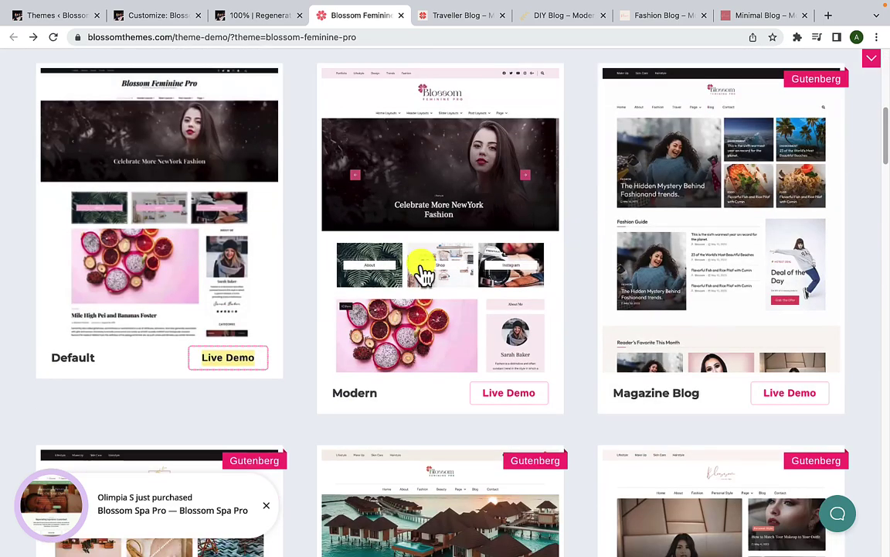
{"action": "scroll", "coordinate": [641, 272], "scroll_direction": "down", "scroll_amount": 5}
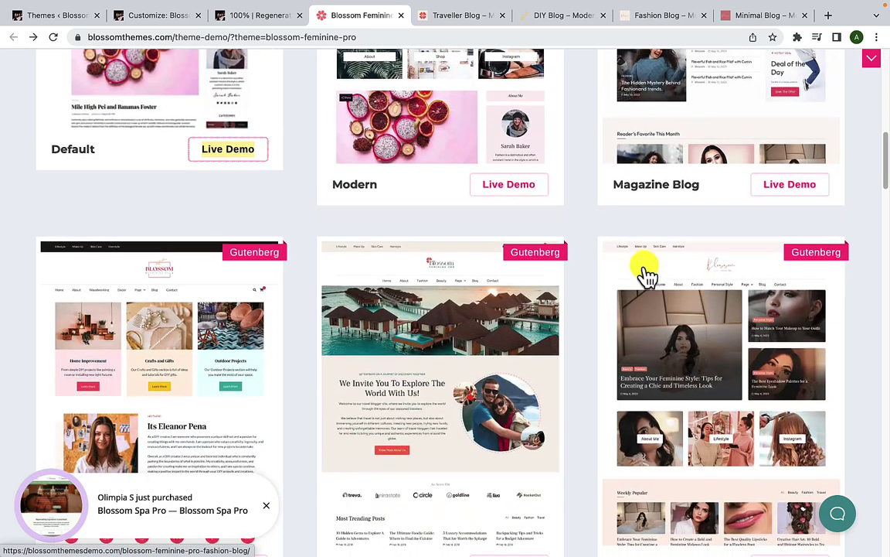
{"action": "scroll", "coordinate": [266, 246], "scroll_direction": "down", "scroll_amount": 3}
{"action": "scroll", "coordinate": [263, 246], "scroll_direction": "down", "scroll_amount": 1}
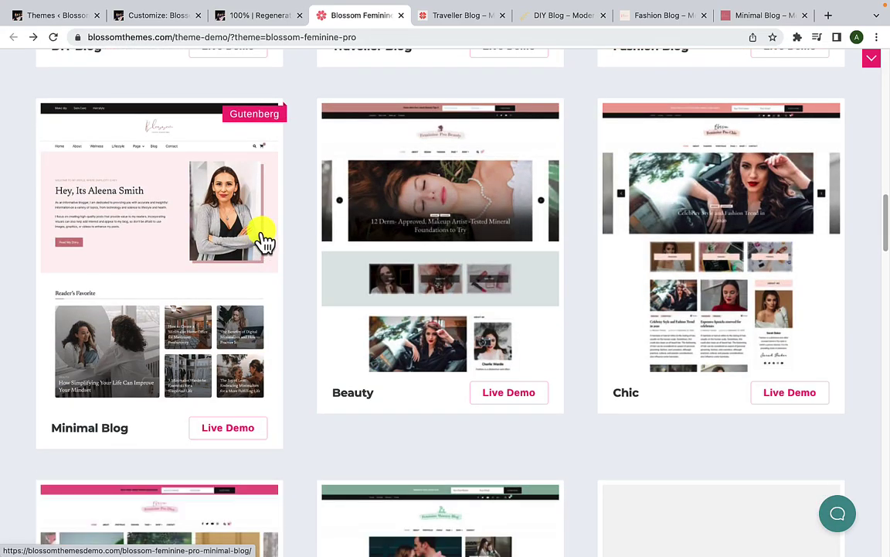
{"action": "scroll", "coordinate": [265, 242], "scroll_direction": "up", "scroll_amount": 4}
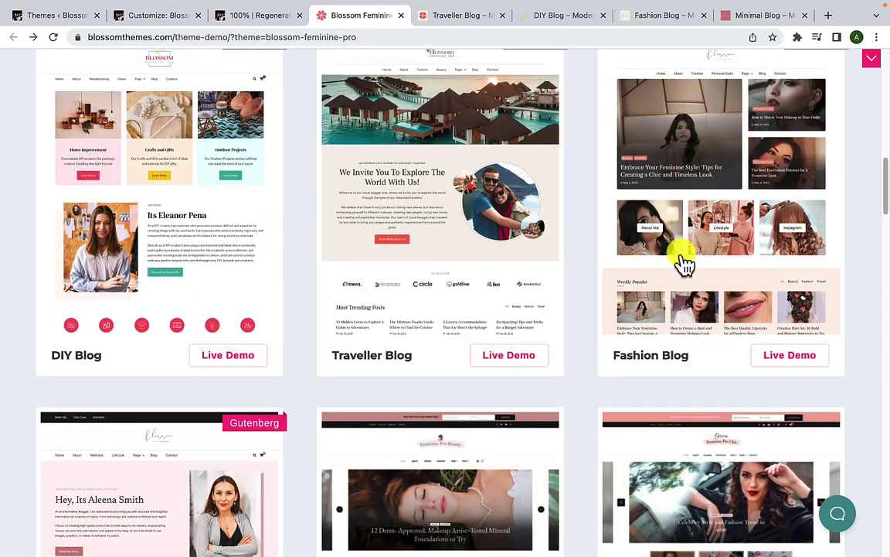
{"action": "scroll", "coordinate": [692, 263], "scroll_direction": "up", "scroll_amount": 6}
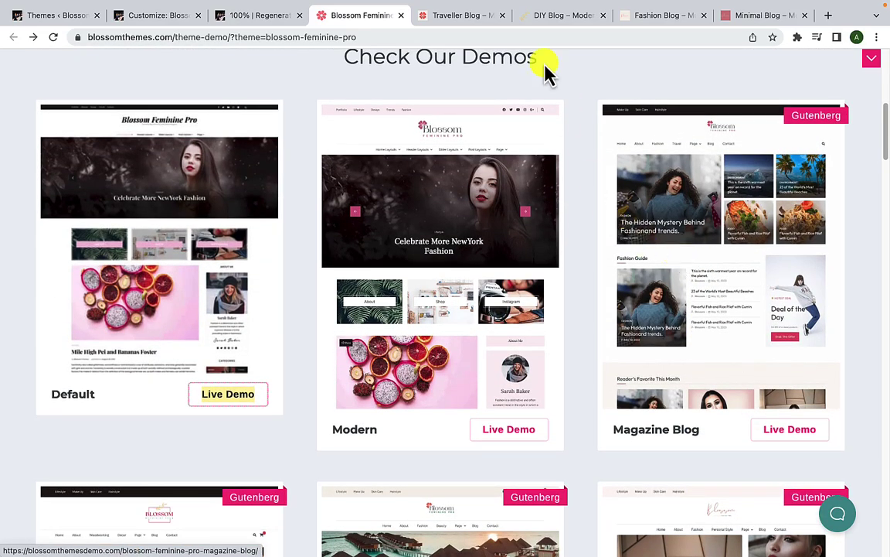
- Look through the Traveller Blog and DIY Blog demo homepages
{"action": "left_click", "coordinate": [470, 15]}
{"action": "scroll", "coordinate": [460, 256], "scroll_direction": "down", "scroll_amount": 1}
{"action": "scroll", "coordinate": [460, 255], "scroll_direction": "down", "scroll_amount": 3}
{"action": "scroll", "coordinate": [459, 255], "scroll_direction": "up", "scroll_amount": 3}
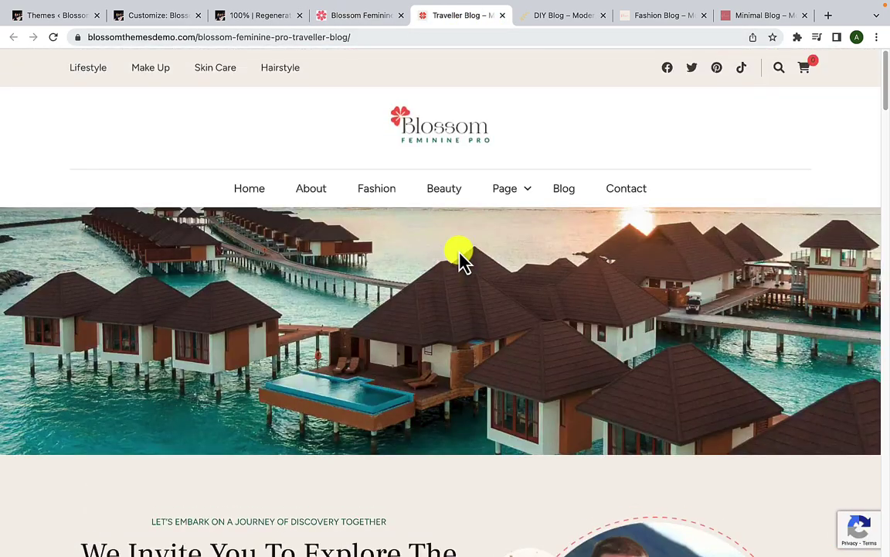
{"action": "left_click", "coordinate": [555, 17]}
{"action": "scroll", "coordinate": [515, 234], "scroll_direction": "down", "scroll_amount": 5}
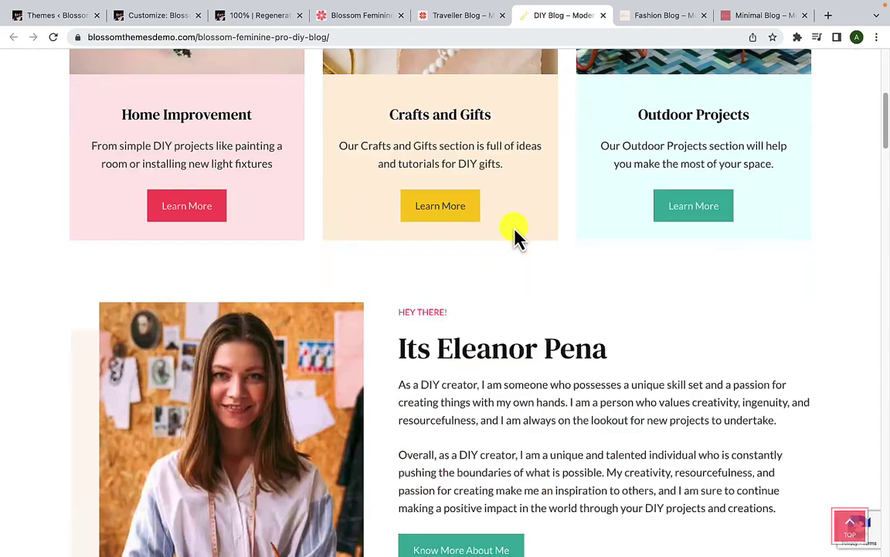
{"action": "scroll", "coordinate": [515, 232], "scroll_direction": "down", "scroll_amount": 5}
{"action": "scroll", "coordinate": [515, 232], "scroll_direction": "up", "scroll_amount": 10}
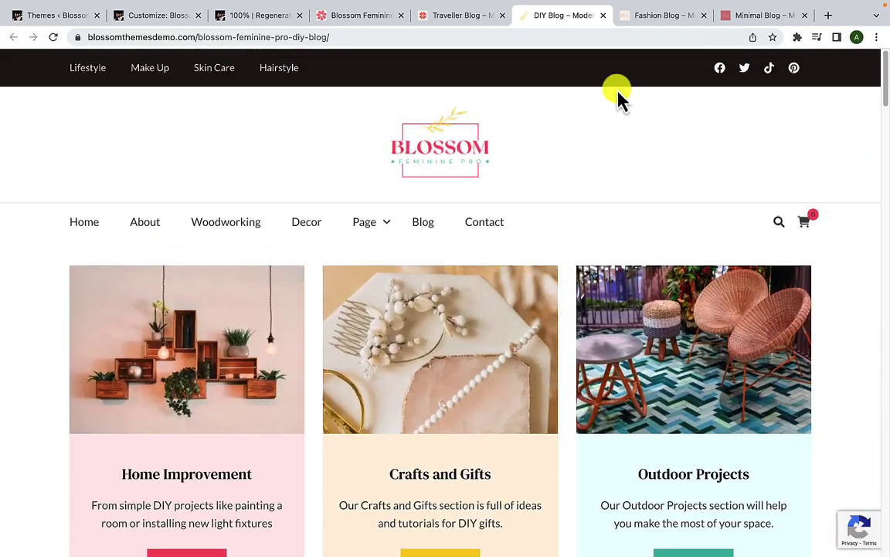
- Look through the Fashion Blog and Minimal Blog demo homepages
{"action": "left_click", "coordinate": [656, 17]}
{"action": "scroll", "coordinate": [547, 224], "scroll_direction": "down", "scroll_amount": 8}
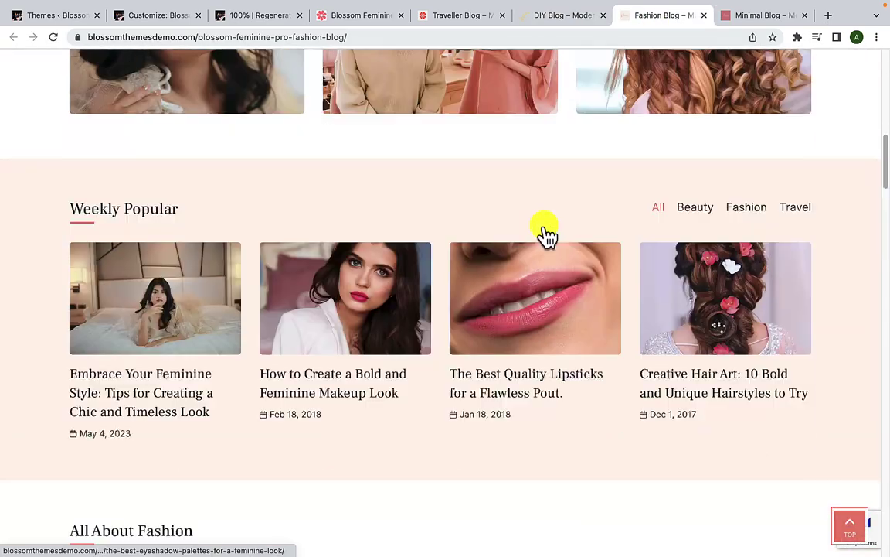
{"action": "scroll", "coordinate": [548, 232], "scroll_direction": "up", "scroll_amount": 10}
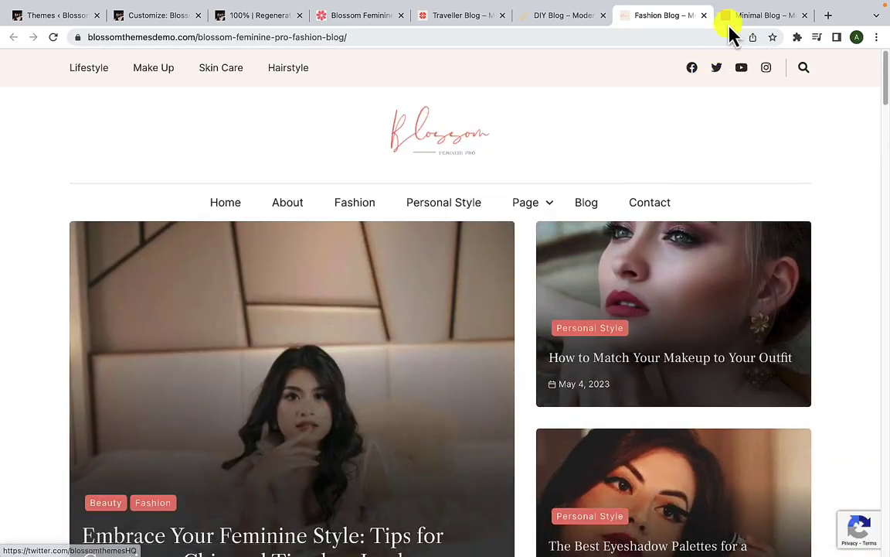
{"action": "left_click", "coordinate": [730, 17]}
{"action": "scroll", "coordinate": [599, 243], "scroll_direction": "down", "scroll_amount": 15}
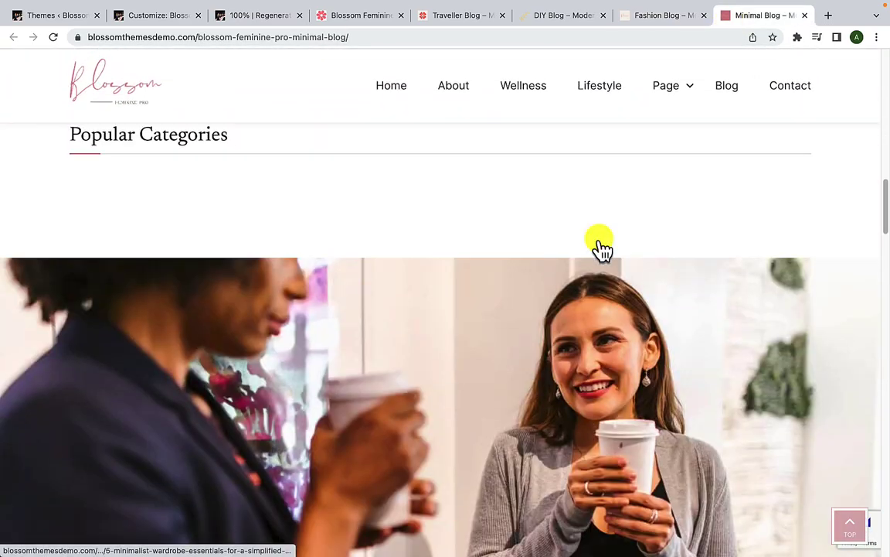
{"action": "scroll", "coordinate": [602, 245], "scroll_direction": "up", "scroll_amount": 15}
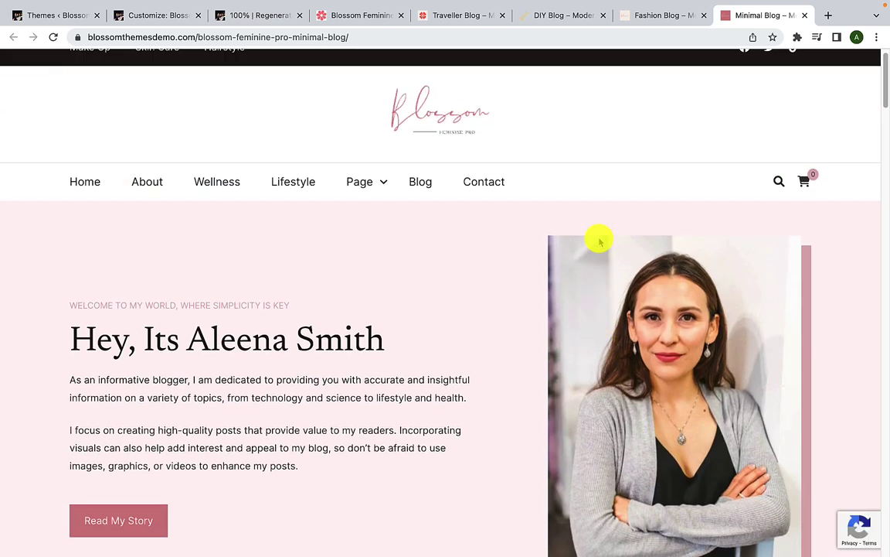
{"action": "scroll", "coordinate": [600, 248], "scroll_direction": "up", "scroll_amount": 1}
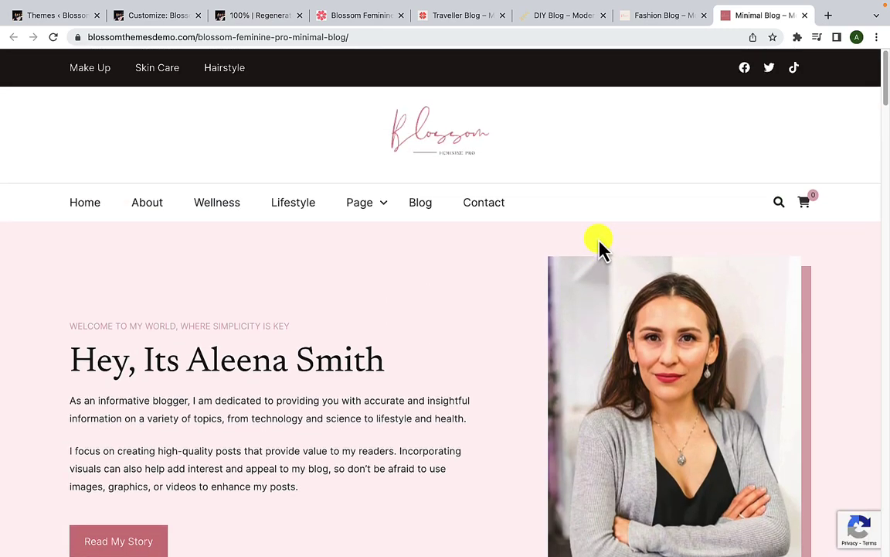
- Revisit the Fashion, DIY and Traveller Blog demos and return to the Blossom Feminine Pro theme details in the WordPress admin
{"action": "left_click", "coordinate": [668, 17]}
{"action": "left_click", "coordinate": [548, 17]}
{"action": "left_click", "coordinate": [457, 17]}
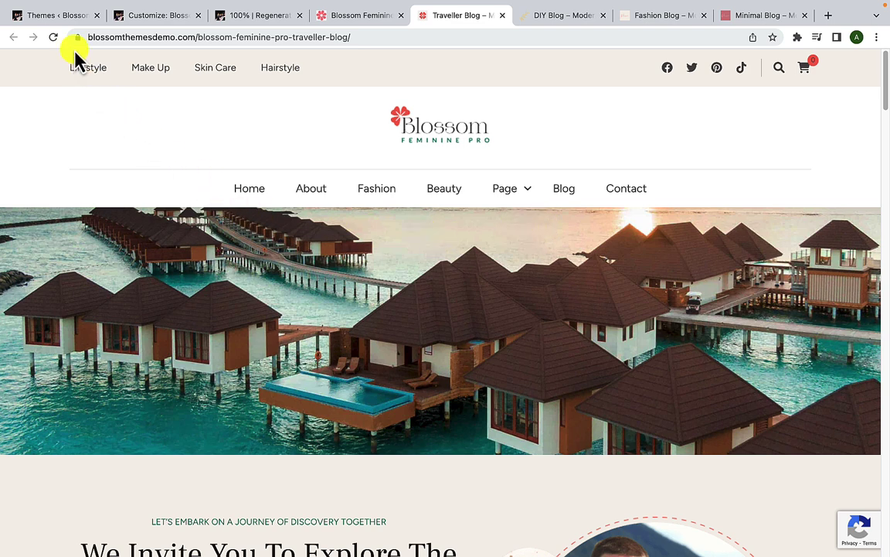
{"action": "left_click", "coordinate": [54, 16]}
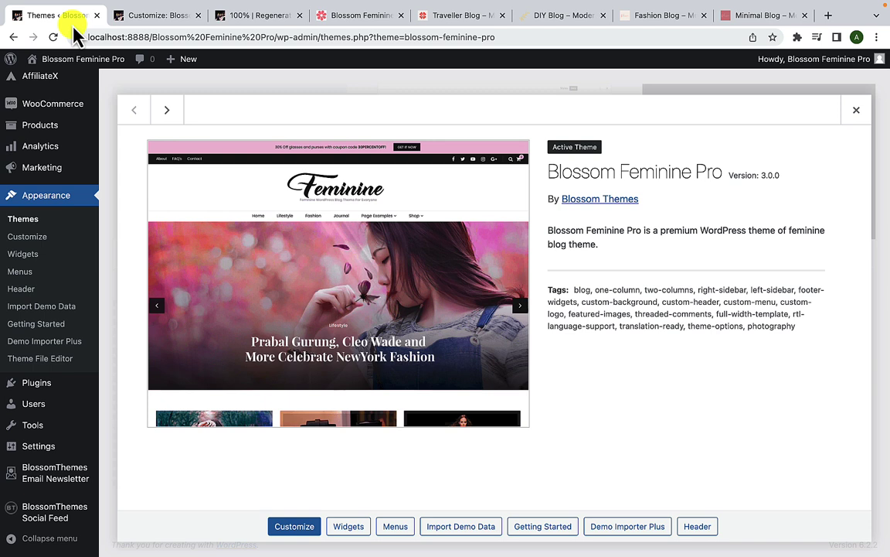
- Search the WordPress plugin directory for PostX from the Add Plugins page
{"action": "left_click", "coordinate": [38, 386]}
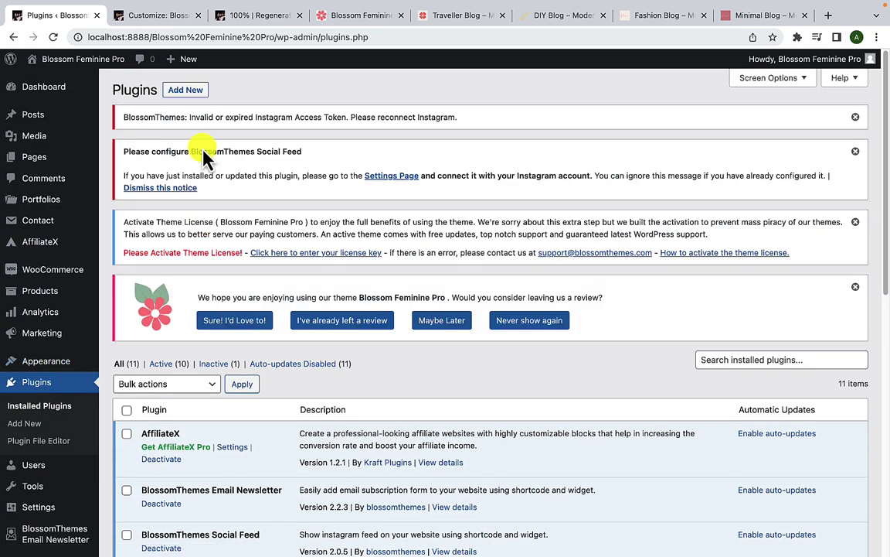
{"action": "left_click", "coordinate": [200, 99]}
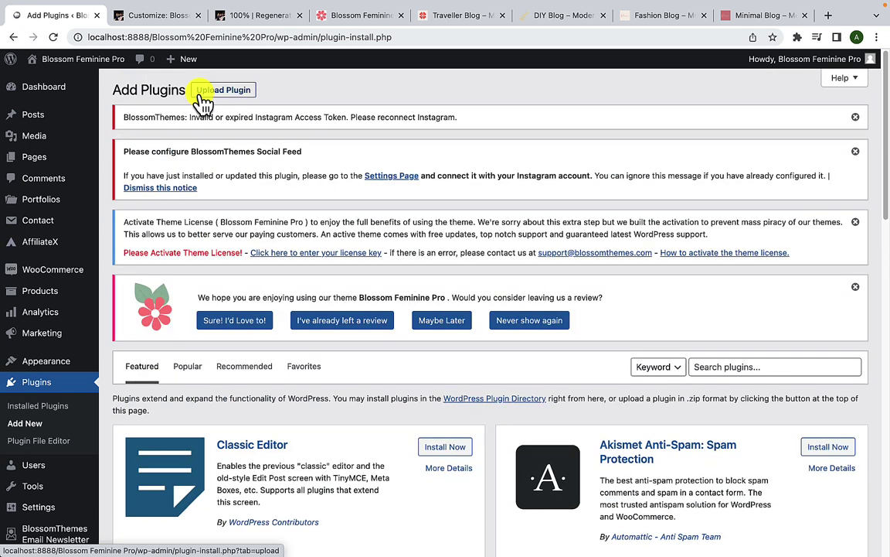
{"action": "scroll", "coordinate": [696, 299], "scroll_direction": "down", "scroll_amount": 3}
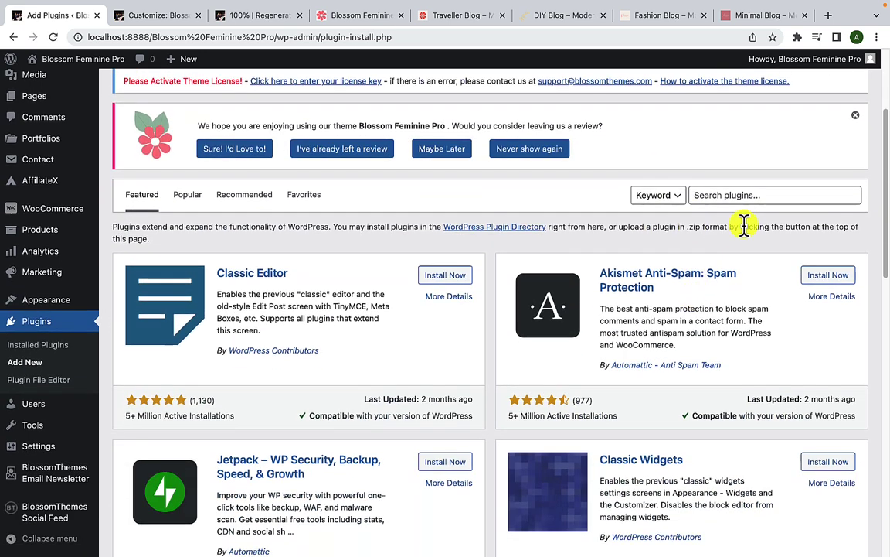
{"action": "left_click", "coordinate": [742, 195]}
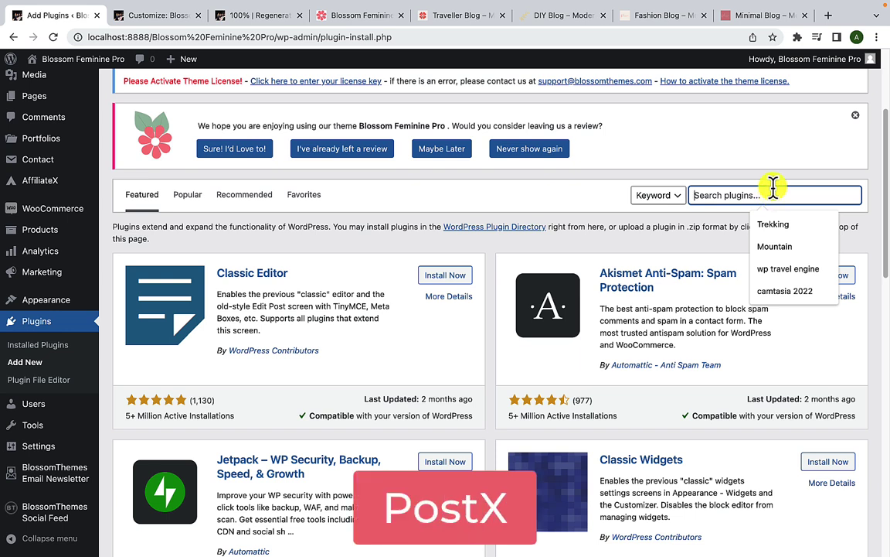
{"action": "type", "text": "PostX"}
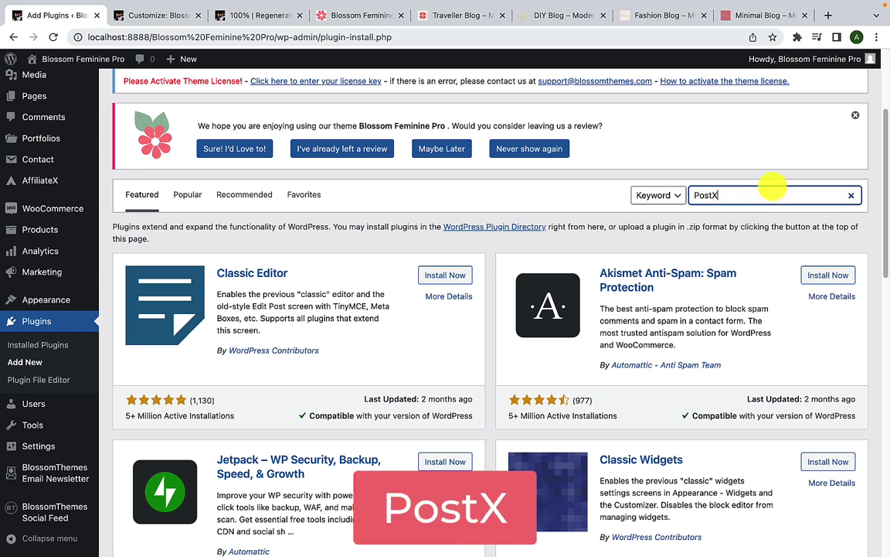
{"action": "scroll", "coordinate": [773, 186], "scroll_direction": "up", "scroll_amount": 3}
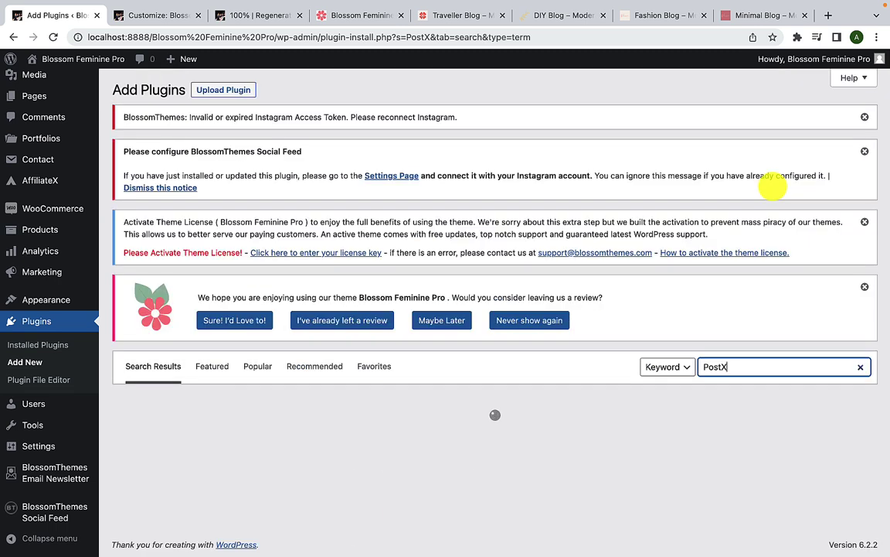
{"action": "scroll", "coordinate": [765, 205], "scroll_direction": "down", "scroll_amount": 3}
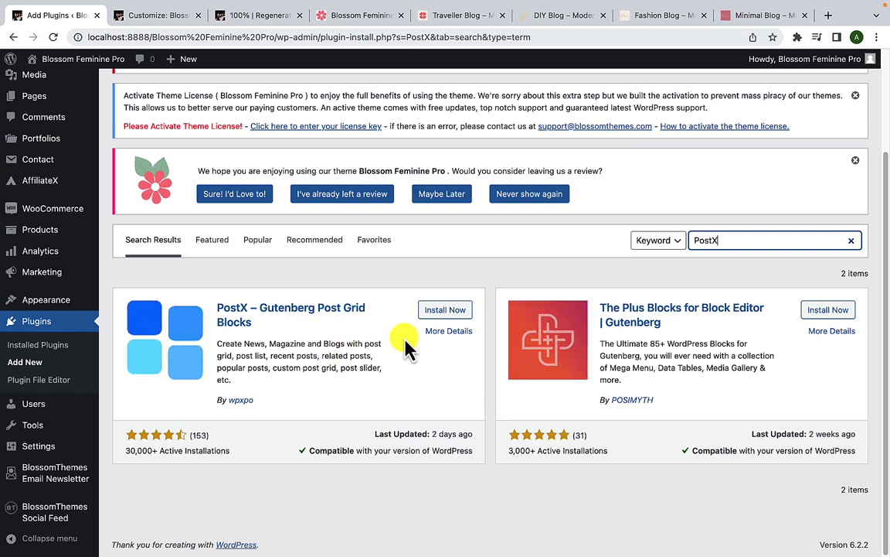
- Install and activate the PostX – Gutenberg Post Grid Blocks plugin, skipping its initial setup wizard
{"action": "left_click", "coordinate": [455, 319]}
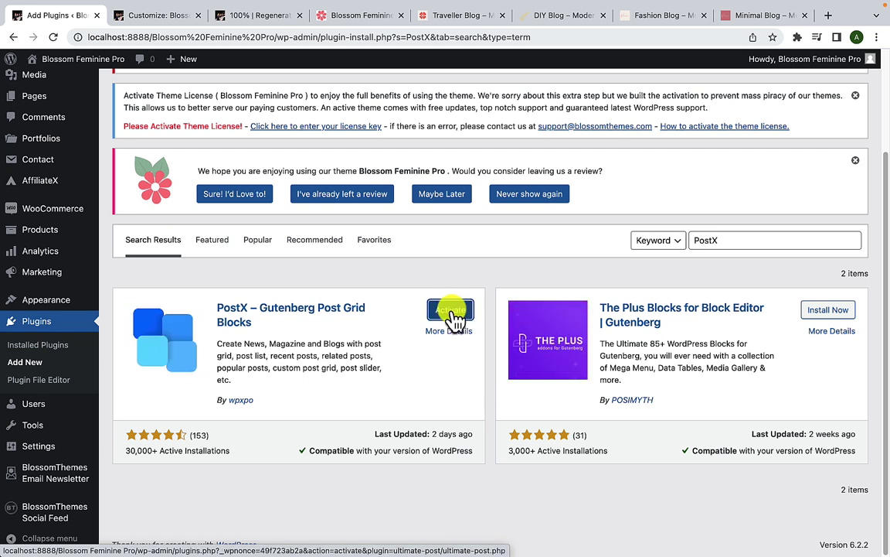
{"action": "left_click", "coordinate": [450, 310]}
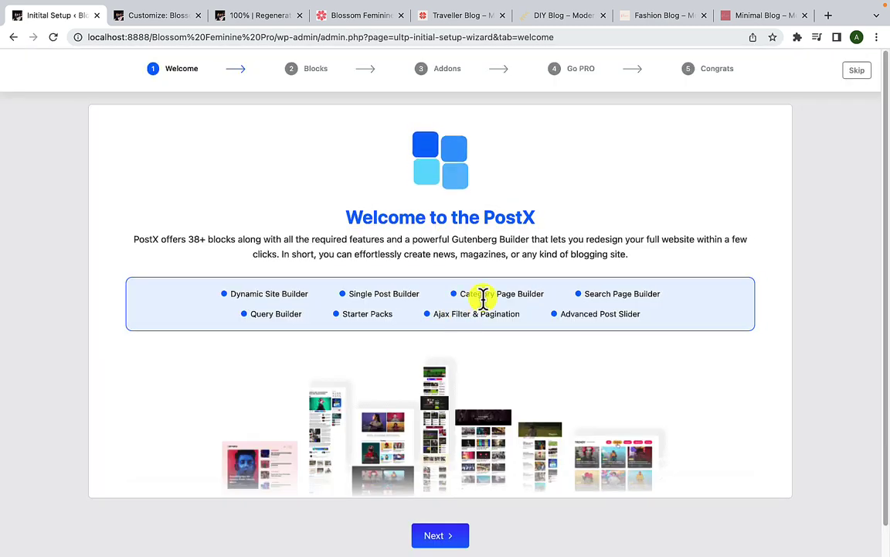
{"action": "left_click", "coordinate": [856, 75]}
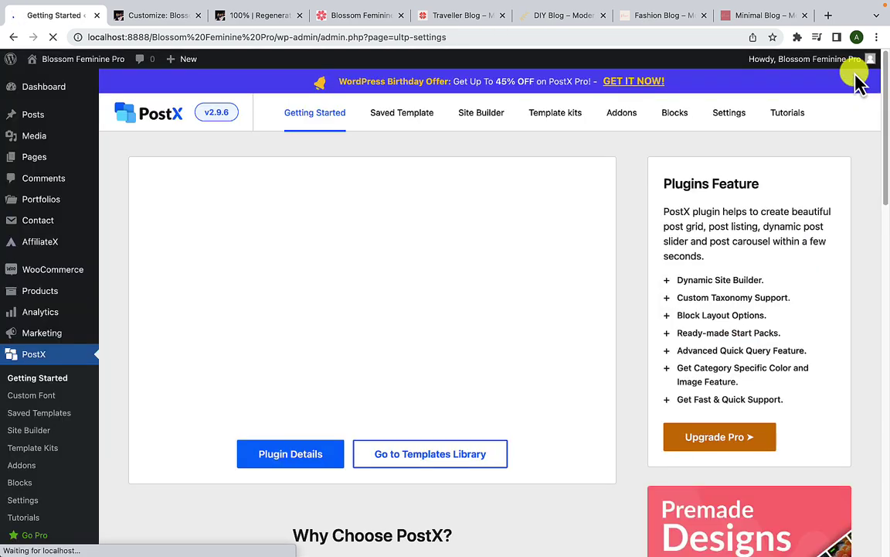
- Create a new page titled "My Home"
{"action": "mouse_move", "coordinate": [63, 166]}
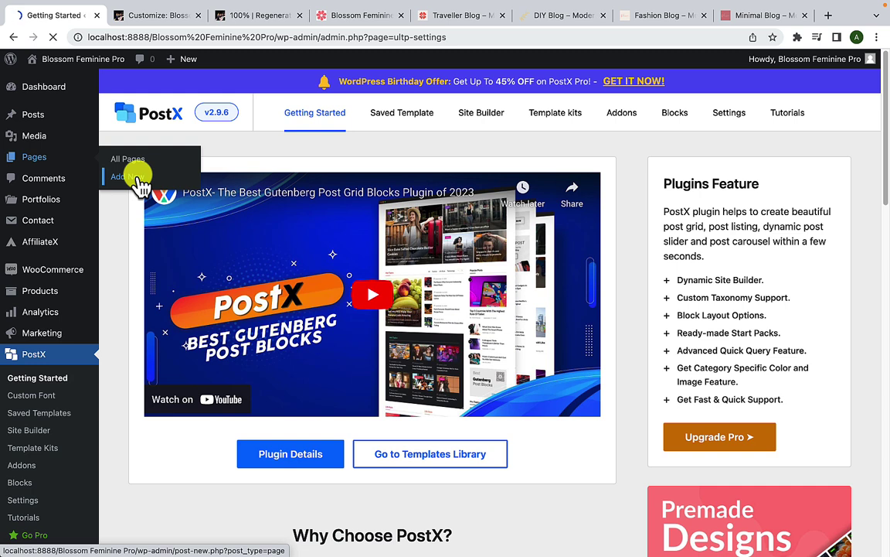
{"action": "left_click", "coordinate": [139, 180]}
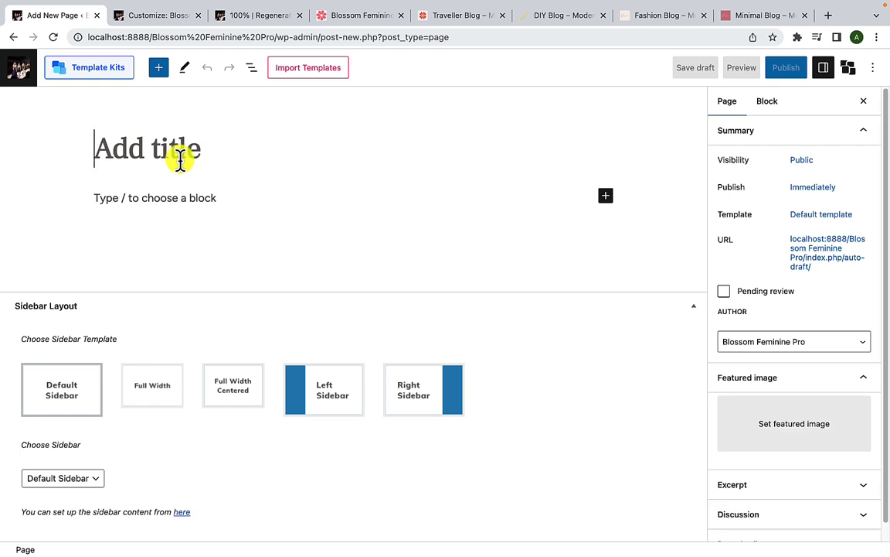
{"action": "type", "text": "M"}
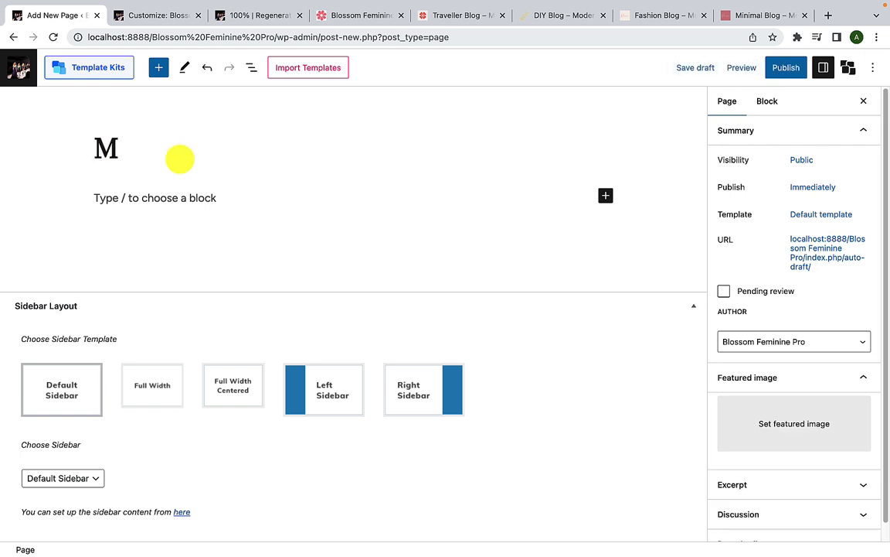
{"action": "type", "text": "y Home"}
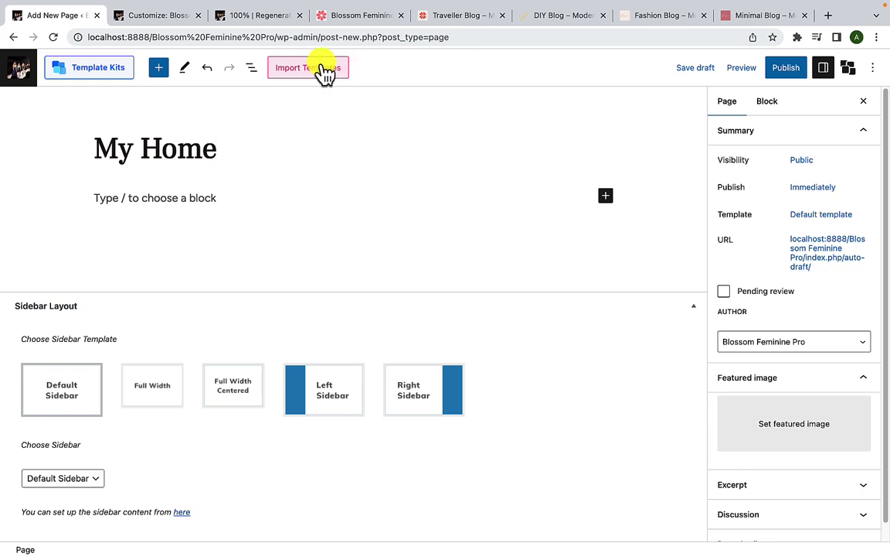
- Import the Traveller Blog layout, the one with overwater villas, from the theme's templates into the page
{"action": "left_click", "coordinate": [325, 70]}
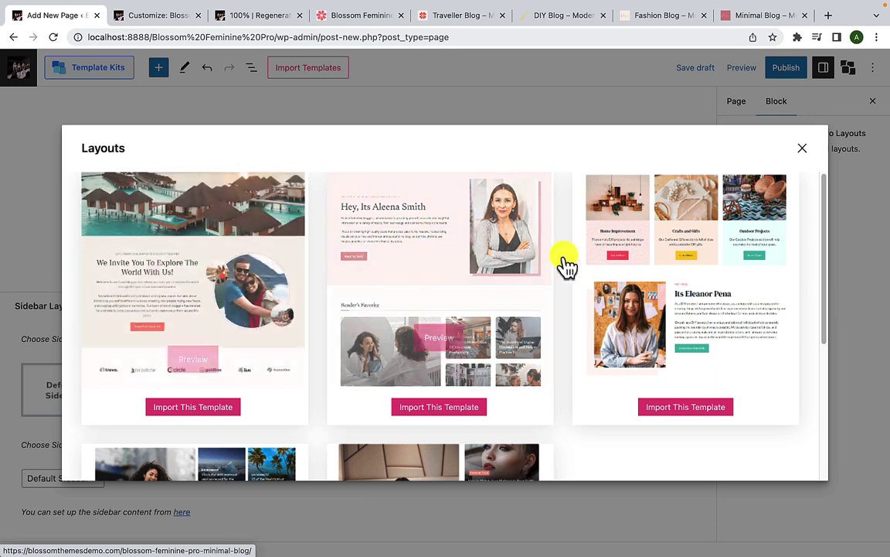
{"action": "scroll", "coordinate": [647, 267], "scroll_direction": "down", "scroll_amount": 5}
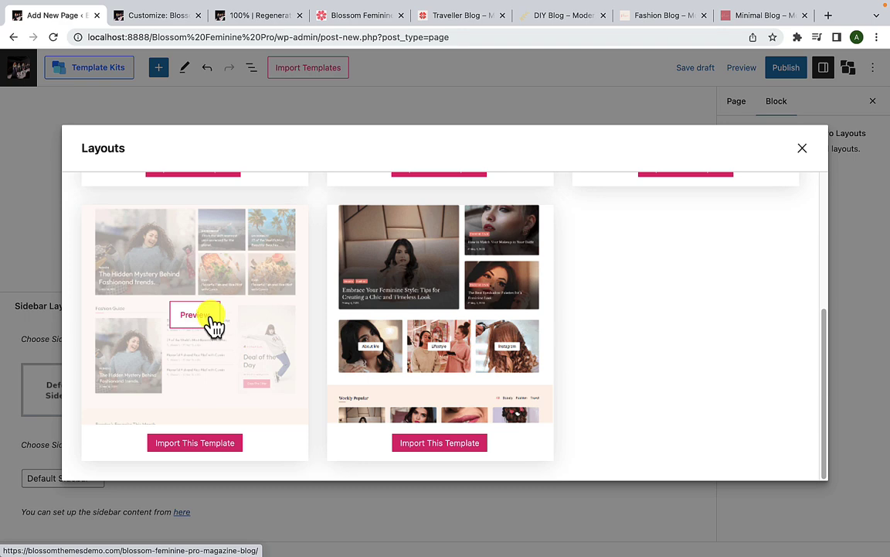
{"action": "scroll", "coordinate": [214, 325], "scroll_direction": "up", "scroll_amount": 5}
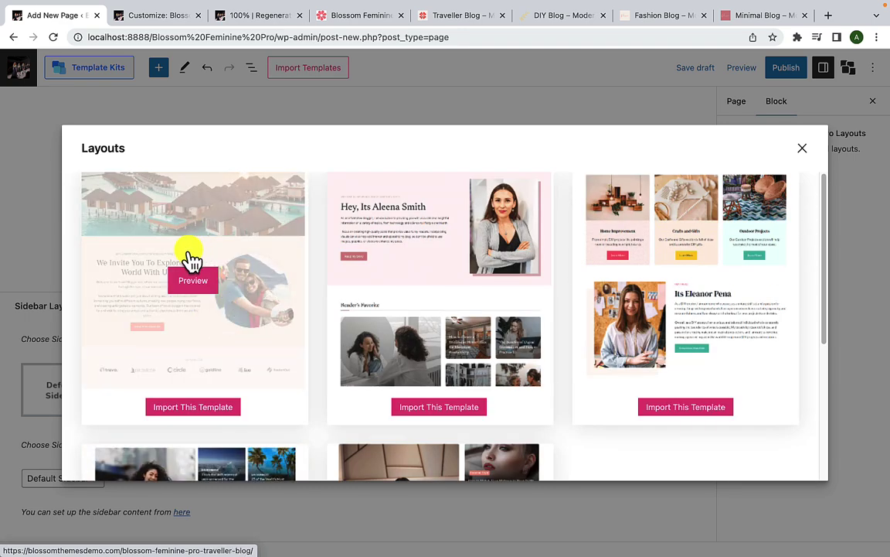
{"action": "left_click", "coordinate": [176, 408]}
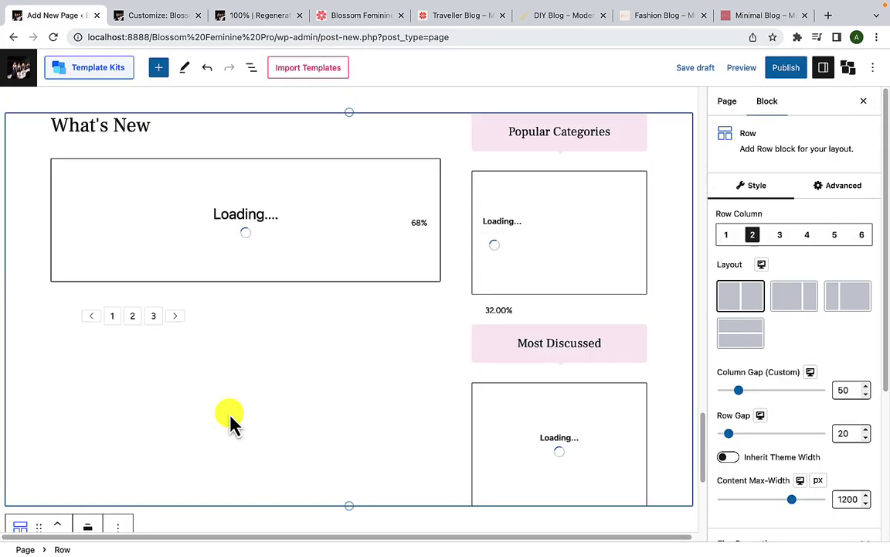
- Set the My Home page's sidebar template to Full Width in its Sidebar Layout options
{"action": "scroll", "coordinate": [317, 384], "scroll_direction": "up", "scroll_amount": 10}
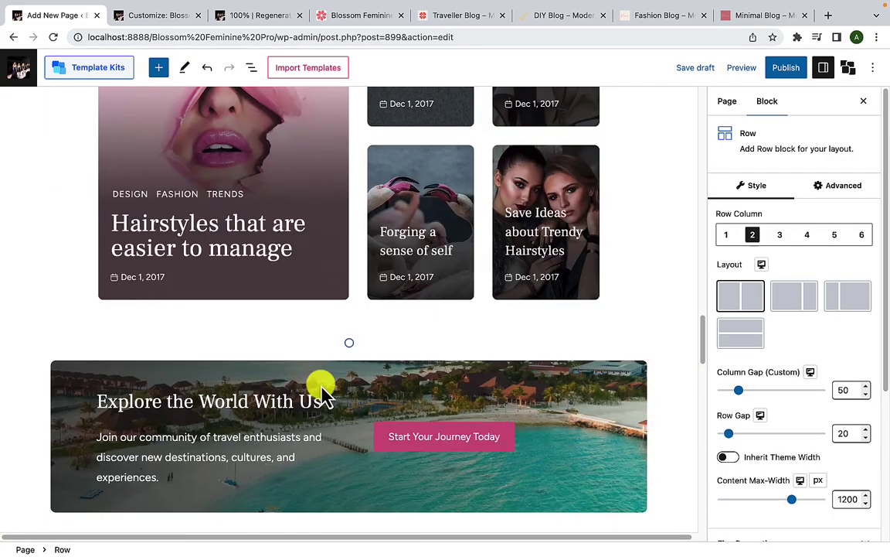
{"action": "scroll", "coordinate": [323, 394], "scroll_direction": "up", "scroll_amount": 15}
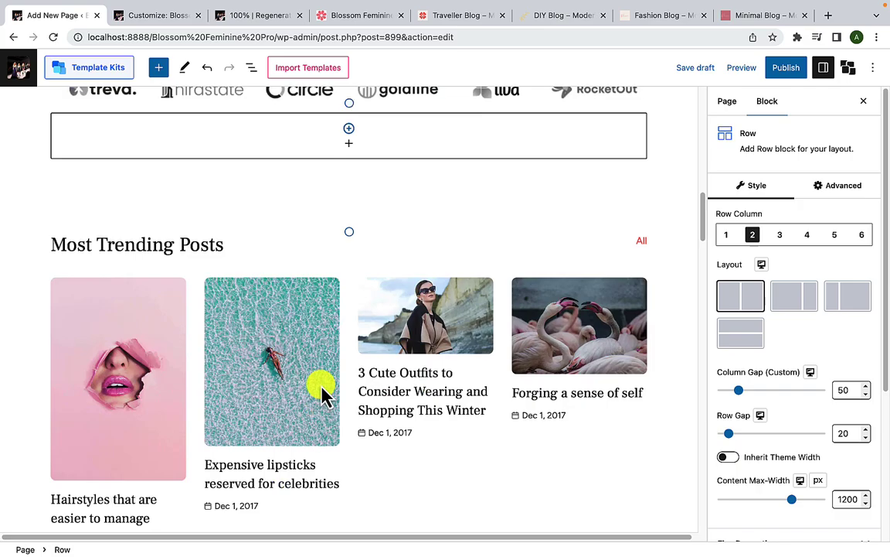
{"action": "scroll", "coordinate": [321, 385], "scroll_direction": "up", "scroll_amount": 10}
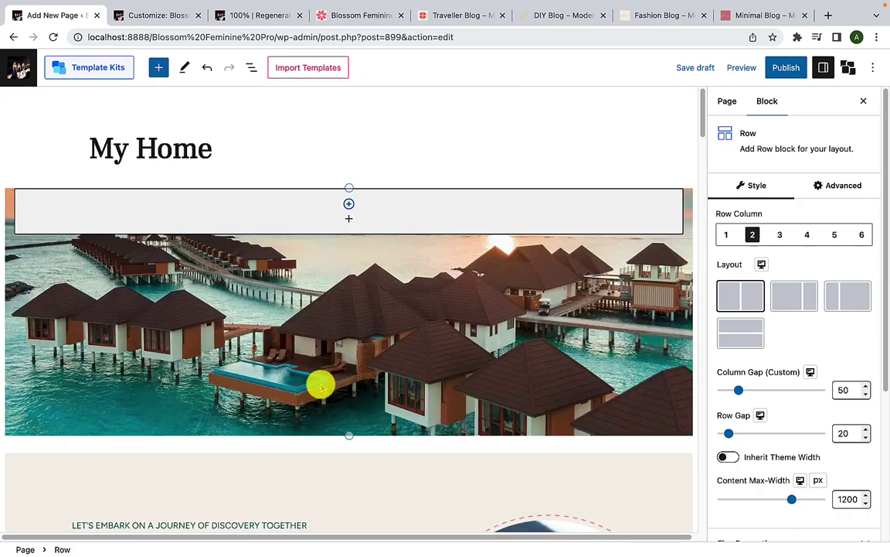
{"action": "scroll", "coordinate": [321, 384], "scroll_direction": "down", "scroll_amount": 20}
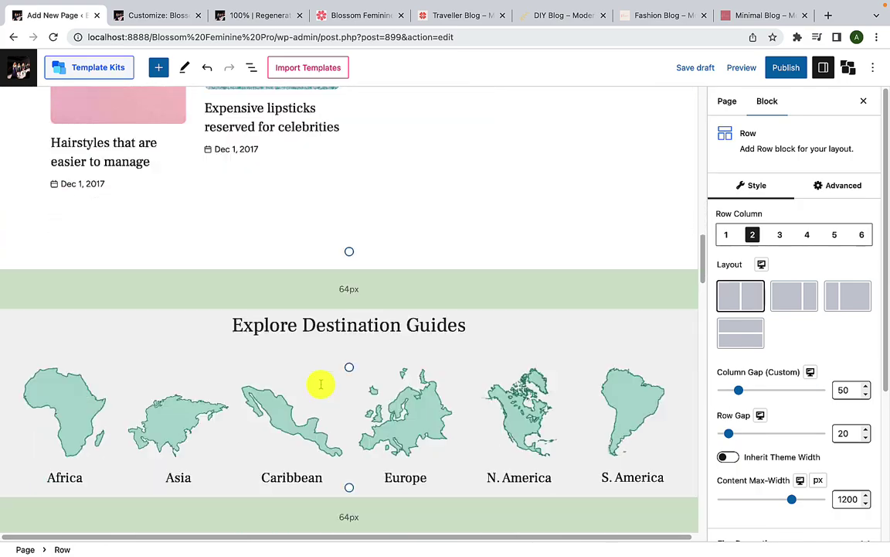
{"action": "scroll", "coordinate": [321, 385], "scroll_direction": "down", "scroll_amount": 20}
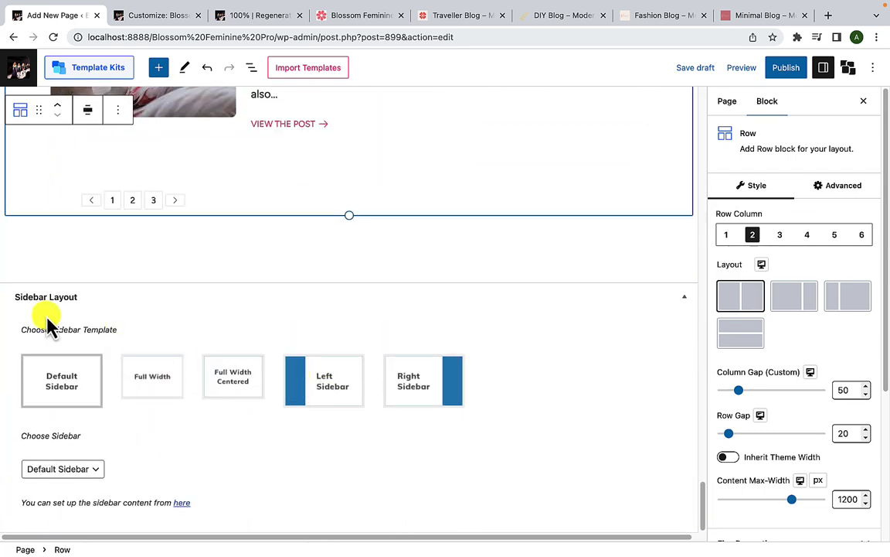
{"action": "left_click", "coordinate": [159, 391]}
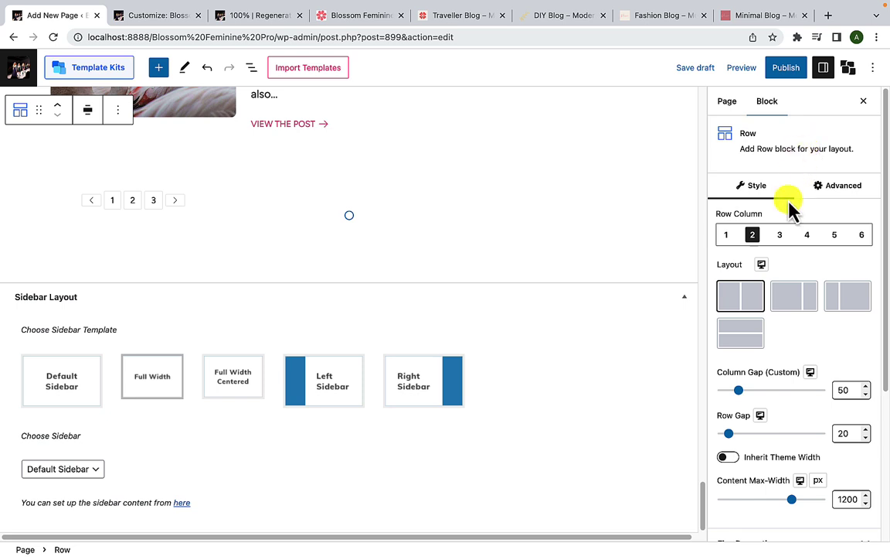
- Assign PostX Template (Without Title) as the page's template and publish the page
{"action": "scroll", "coordinate": [791, 309], "scroll_direction": "down", "scroll_amount": 5}
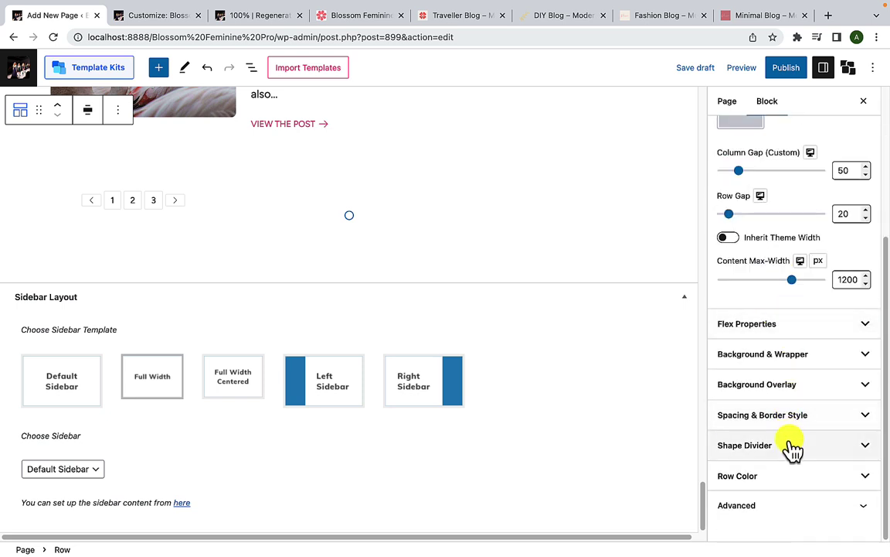
{"action": "scroll", "coordinate": [785, 255], "scroll_direction": "up", "scroll_amount": 4}
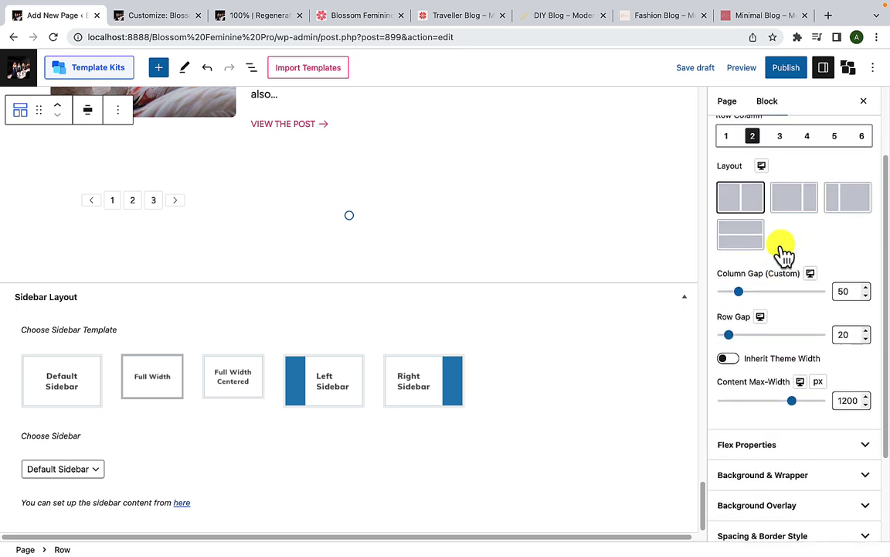
{"action": "scroll", "coordinate": [785, 255], "scroll_direction": "up", "scroll_amount": 1}
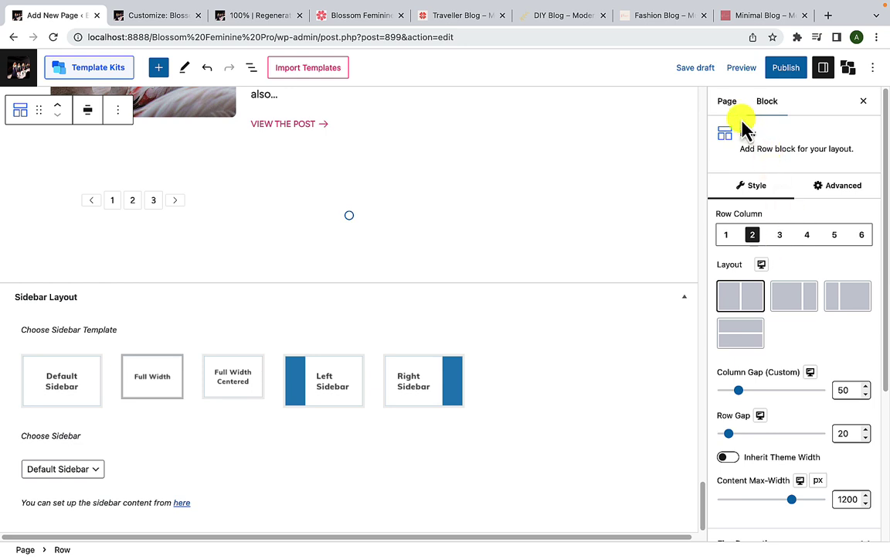
{"action": "left_click", "coordinate": [728, 102]}
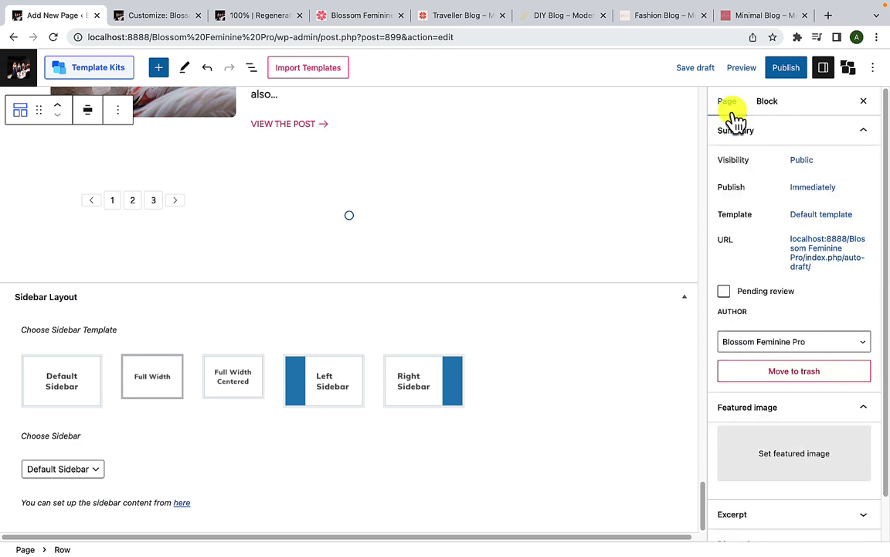
{"action": "left_click", "coordinate": [848, 222]}
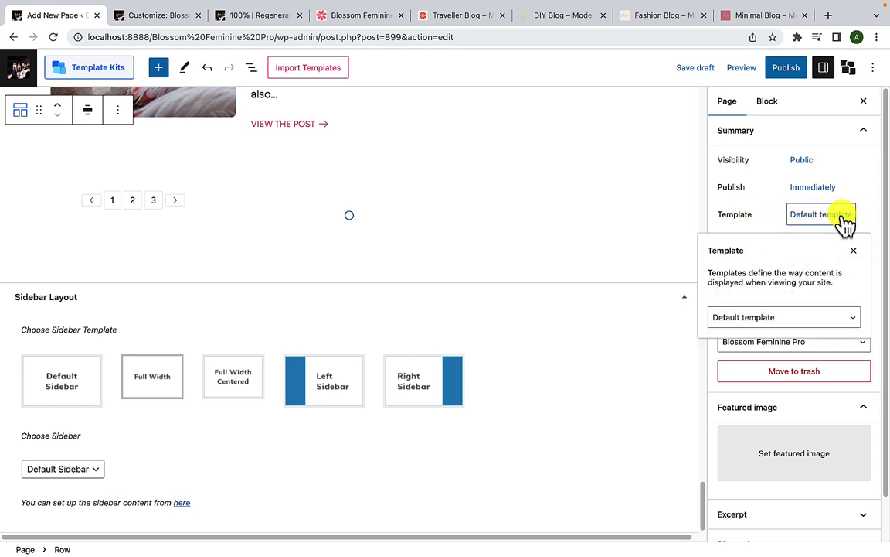
{"action": "left_click", "coordinate": [853, 322]}
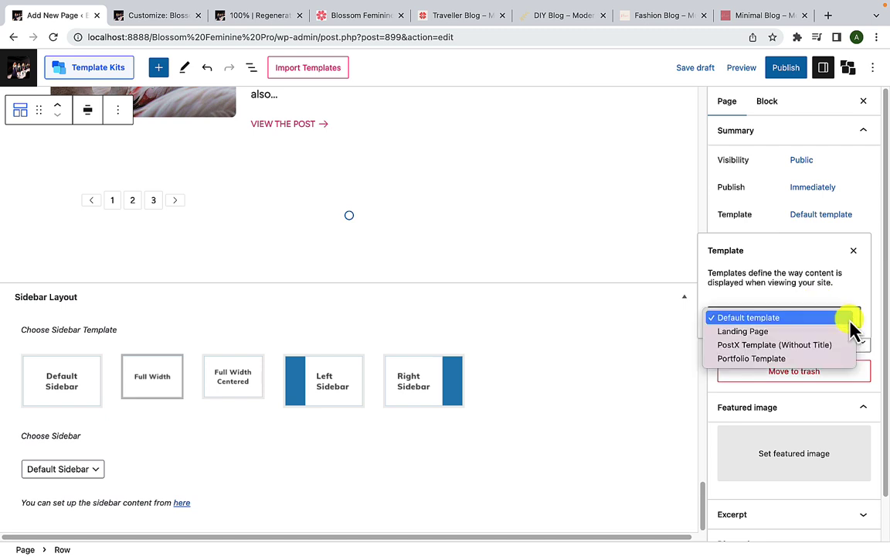
{"action": "left_click", "coordinate": [835, 346]}
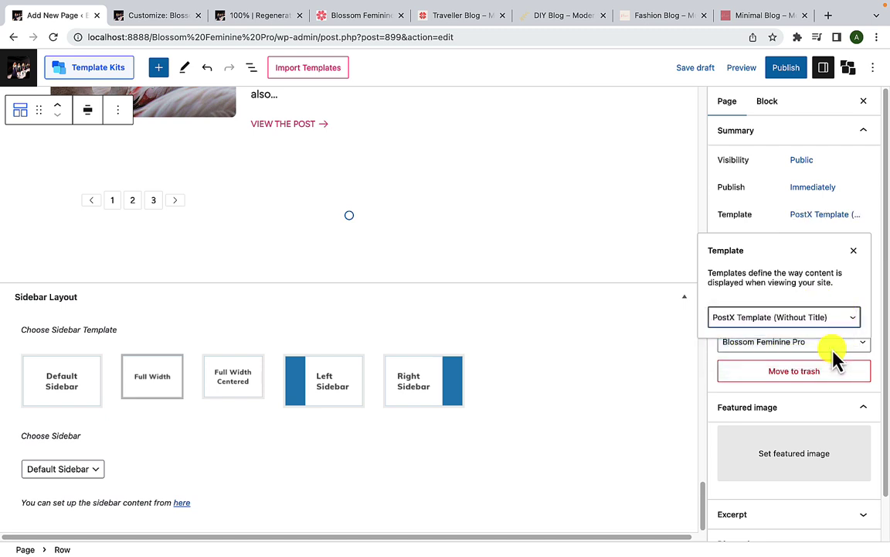
{"action": "left_click", "coordinate": [804, 76]}
{"action": "left_click", "coordinate": [796, 77]}
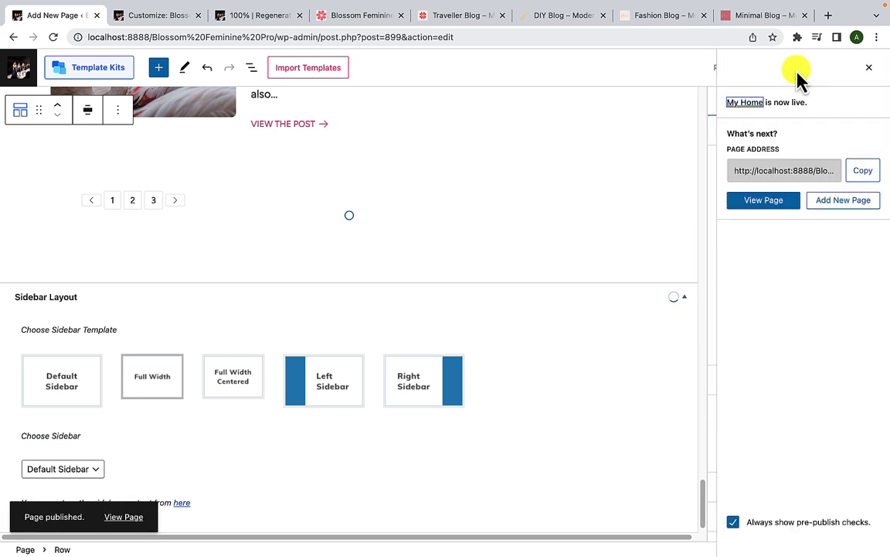
- Leave the page editor and open the site's Reading settings from the WordPress dashboard
{"action": "left_click", "coordinate": [14, 37]}
{"action": "mouse_move", "coordinate": [39, 88]}
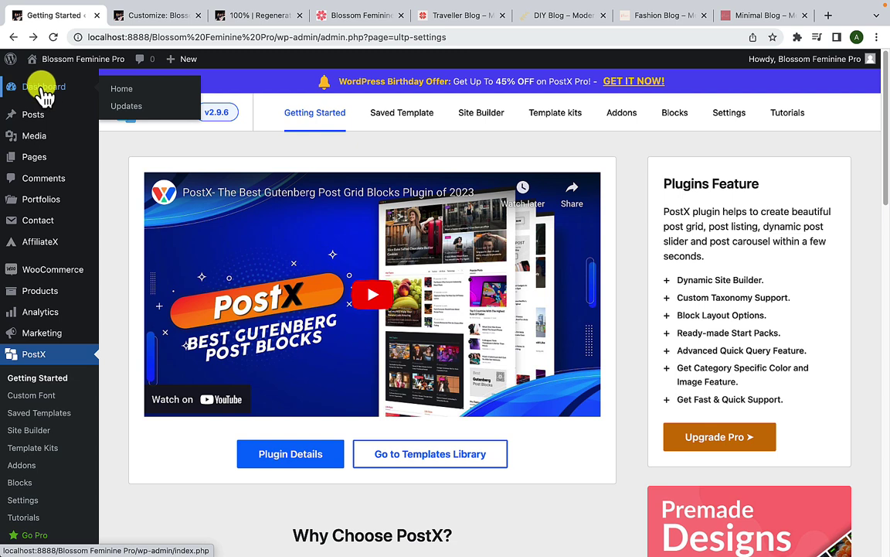
{"action": "left_click", "coordinate": [128, 92]}
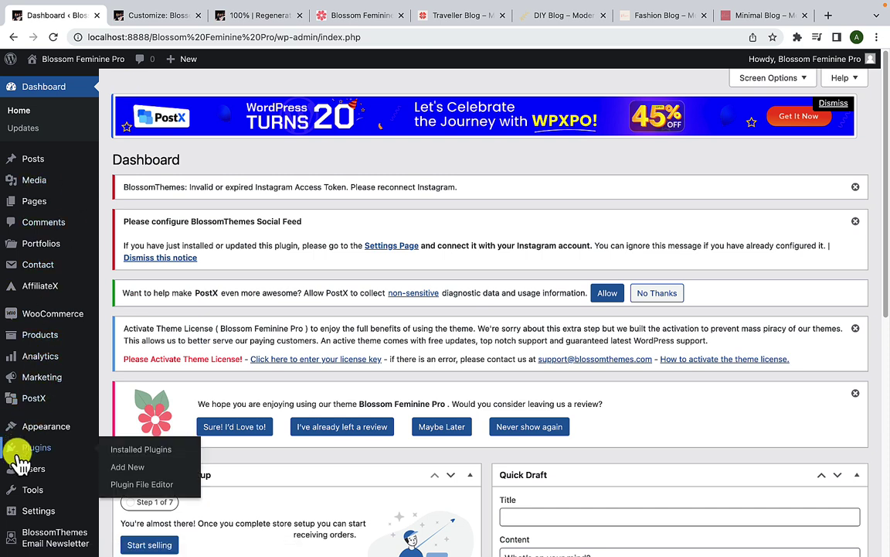
{"action": "mouse_move", "coordinate": [44, 516]}
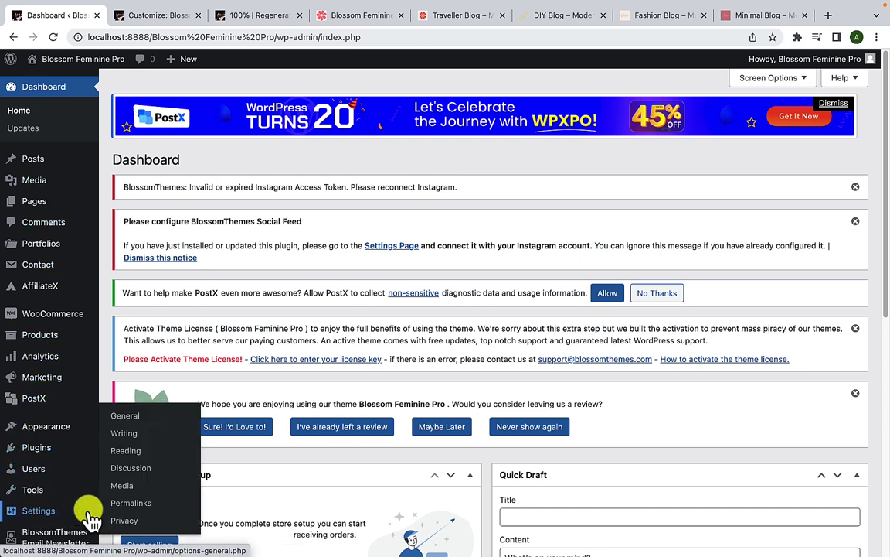
{"action": "left_click", "coordinate": [136, 457]}
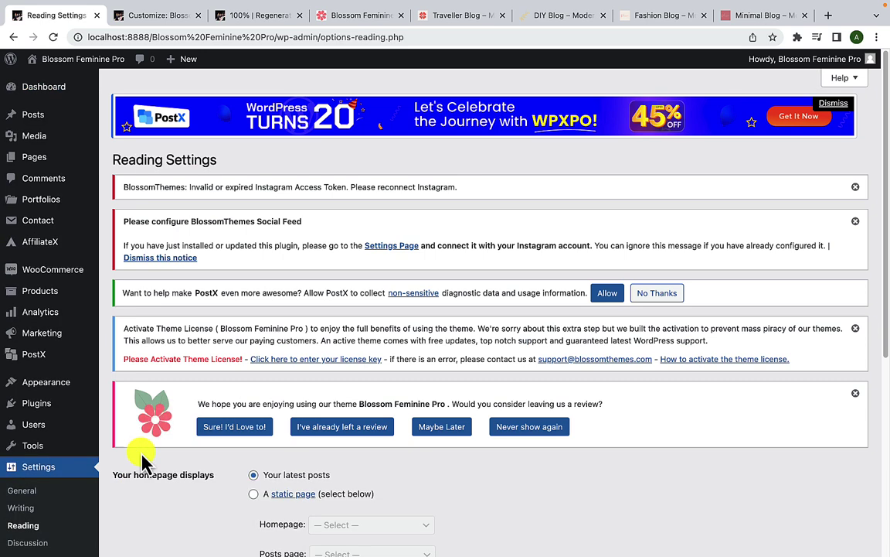
- Make the homepage display a static page, choose My Home as the homepage, and save the reading settings
{"action": "scroll", "coordinate": [183, 457], "scroll_direction": "down", "scroll_amount": 5}
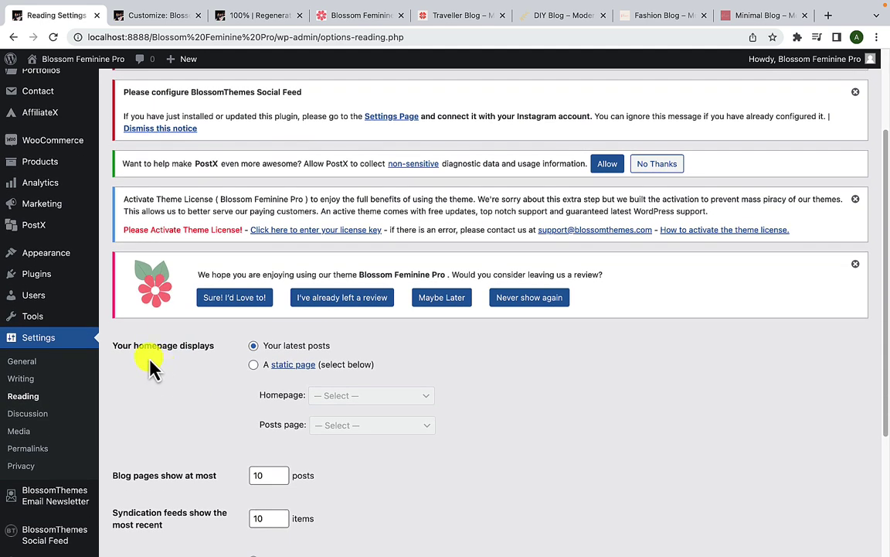
{"action": "left_click", "coordinate": [255, 365]}
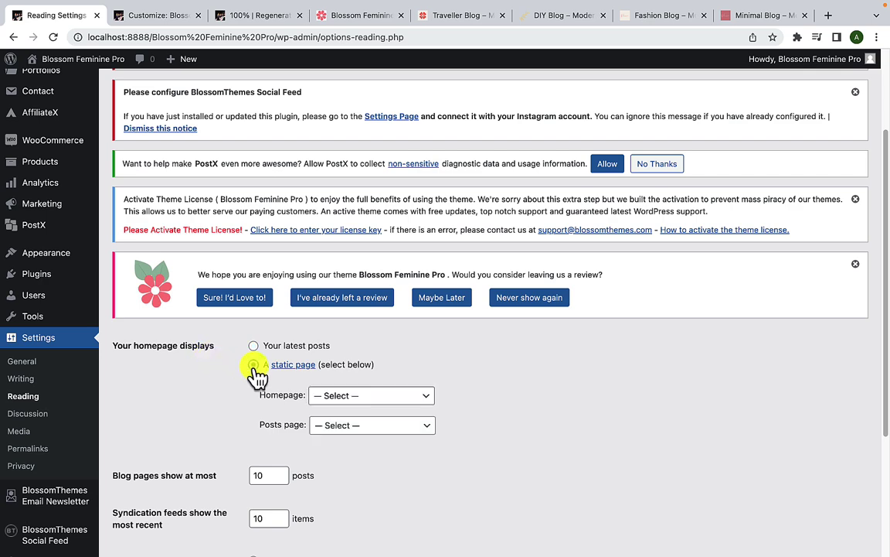
{"action": "scroll", "coordinate": [259, 371], "scroll_direction": "down", "scroll_amount": 5}
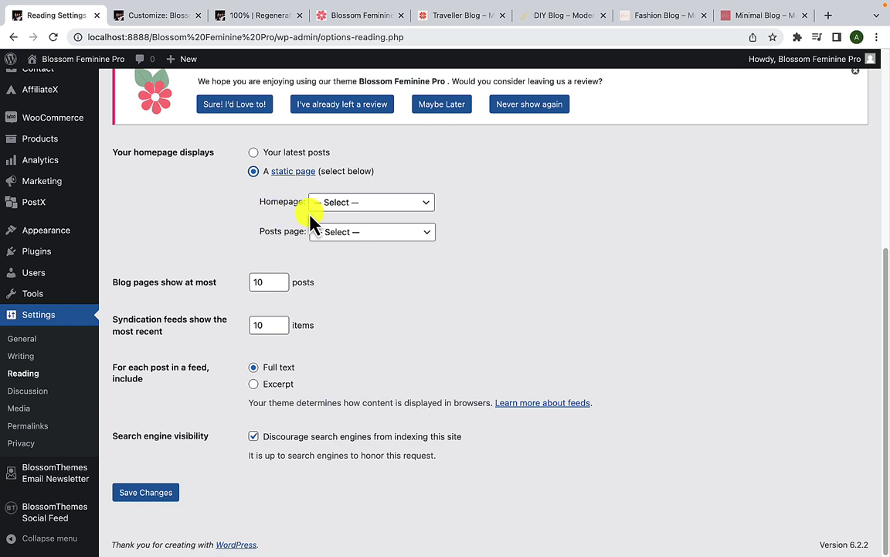
{"action": "left_click", "coordinate": [385, 207]}
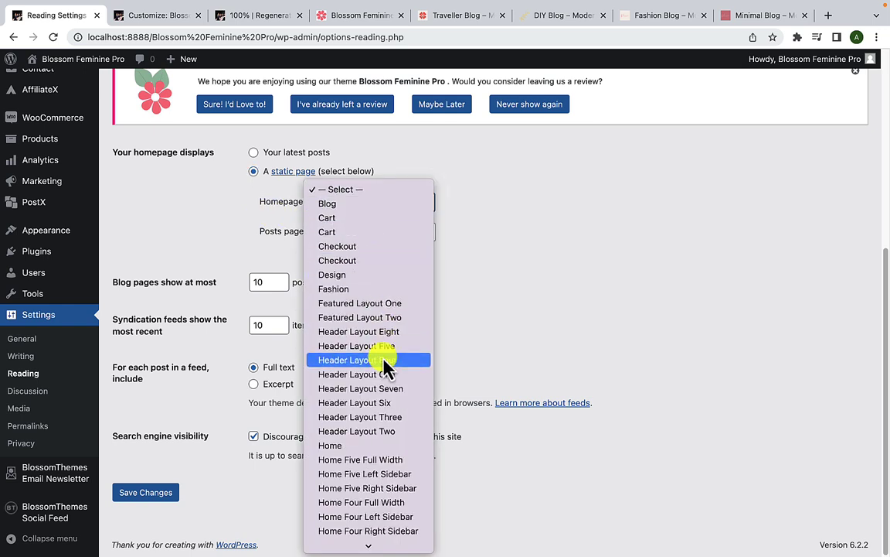
{"action": "scroll", "coordinate": [386, 367], "scroll_direction": "down", "scroll_amount": 5}
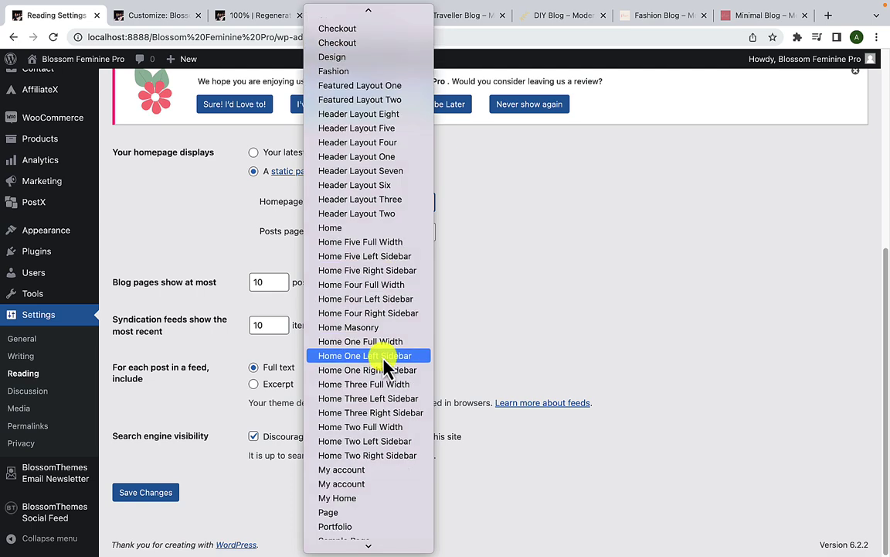
{"action": "scroll", "coordinate": [386, 366], "scroll_direction": "down", "scroll_amount": 3}
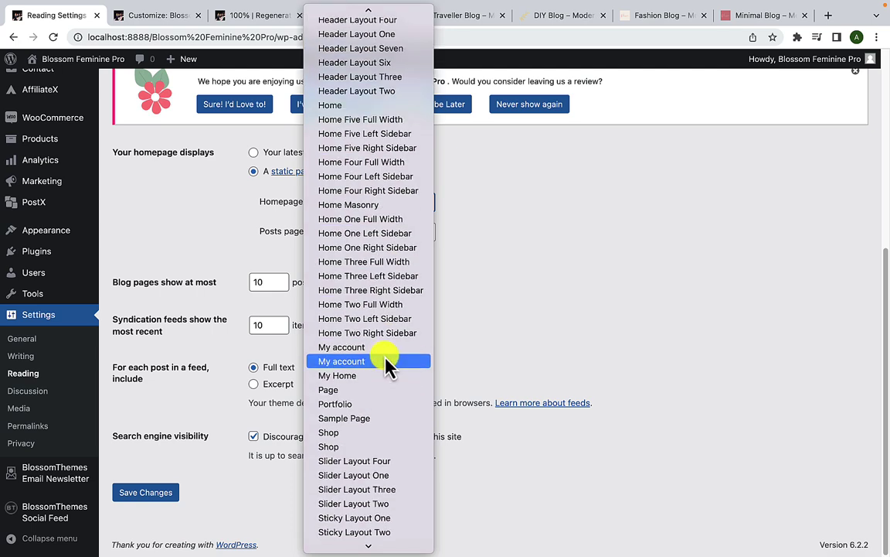
{"action": "scroll", "coordinate": [388, 366], "scroll_direction": "down", "scroll_amount": 1}
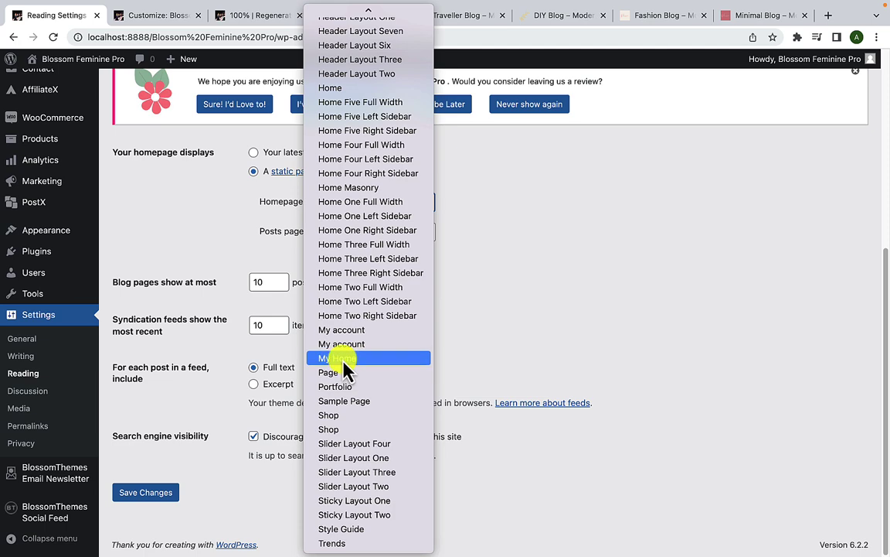
{"action": "left_click", "coordinate": [352, 360]}
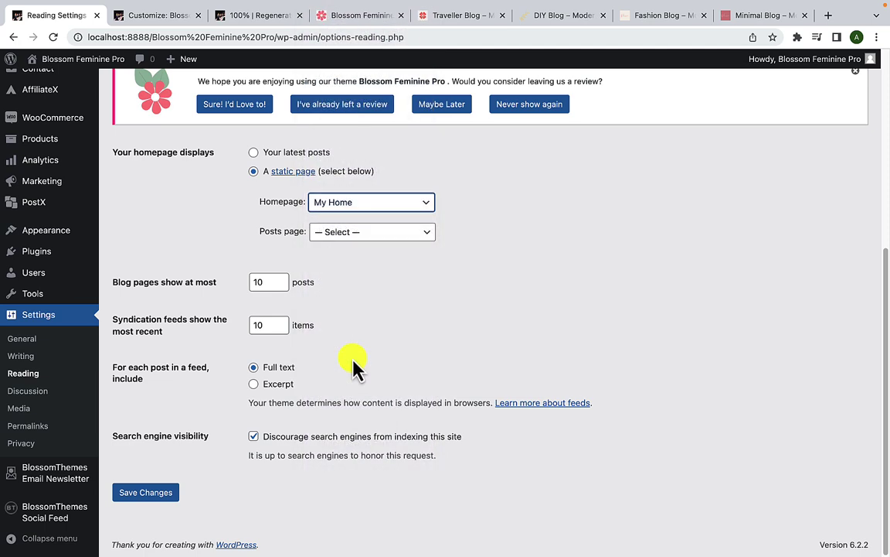
{"action": "left_click", "coordinate": [145, 493]}
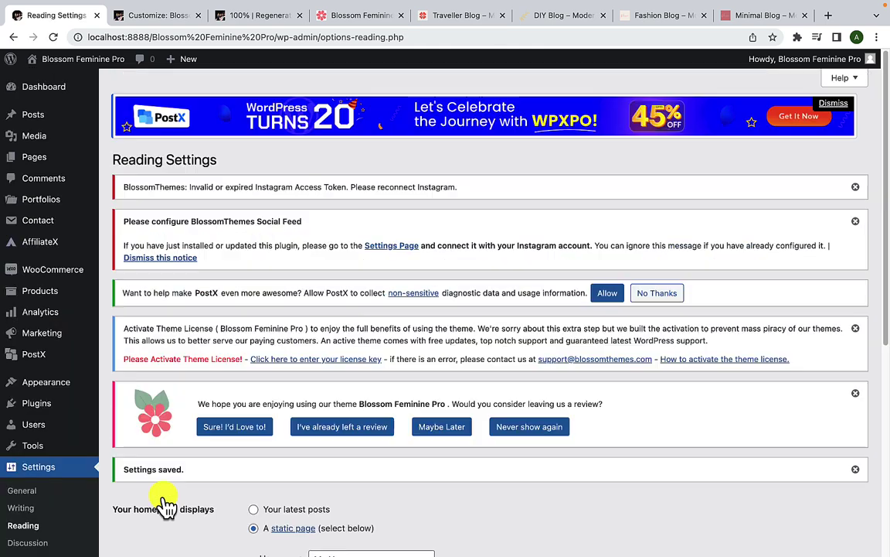
{"action": "scroll", "coordinate": [147, 479], "scroll_direction": "down", "scroll_amount": 5}
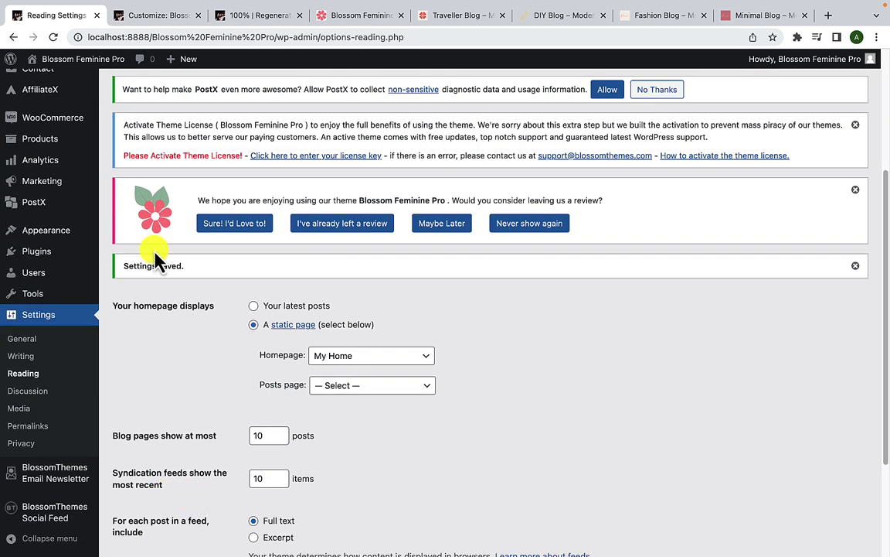
- Visit the site in a new browser tab and review the new homepage from header to footer, then return to its beginning
{"action": "right_click", "coordinate": [54, 80]}
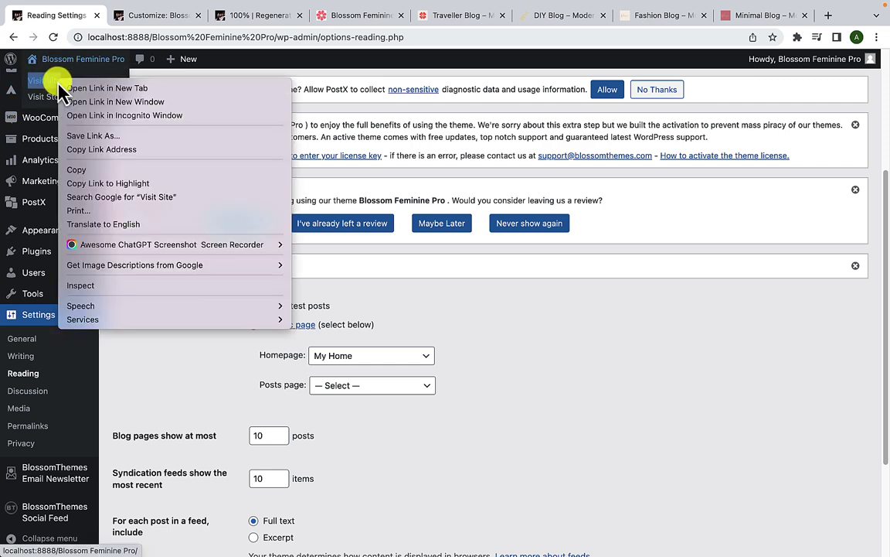
{"action": "left_click", "coordinate": [104, 88]}
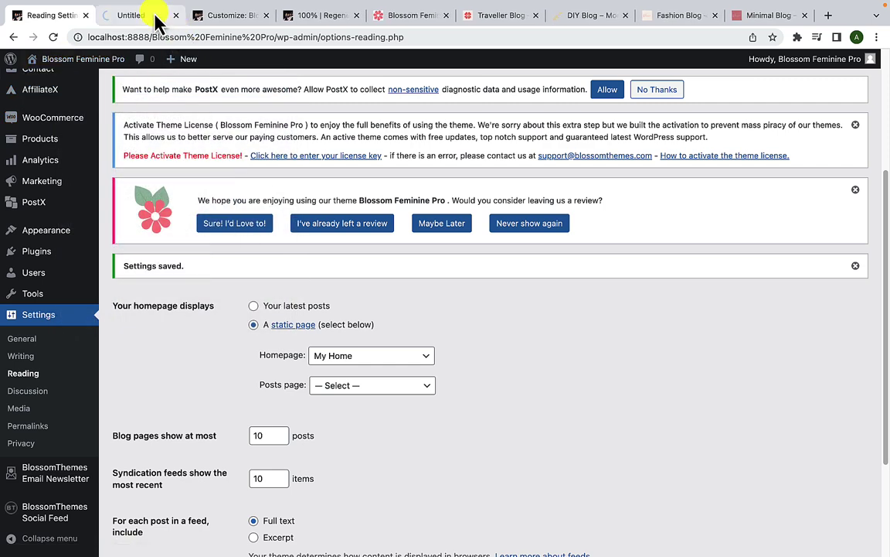
{"action": "left_click", "coordinate": [153, 17]}
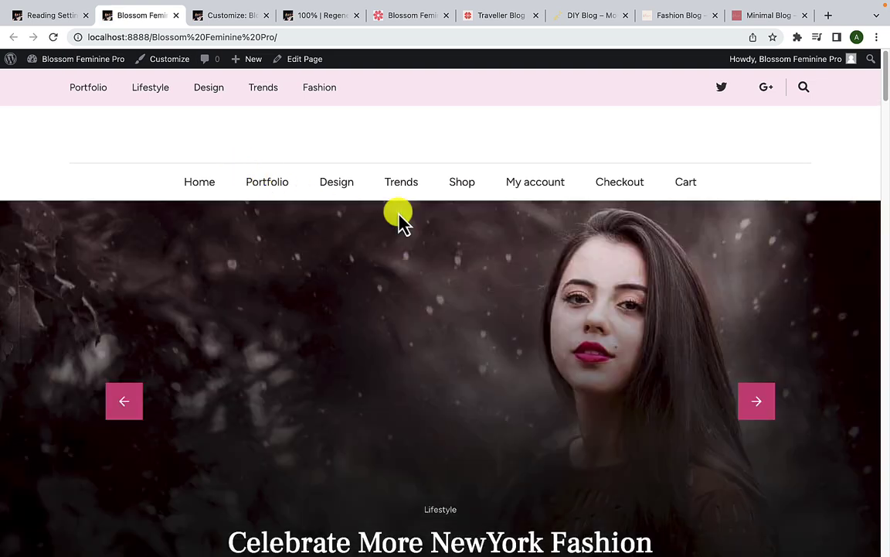
{"action": "scroll", "coordinate": [491, 310], "scroll_direction": "down", "scroll_amount": 10}
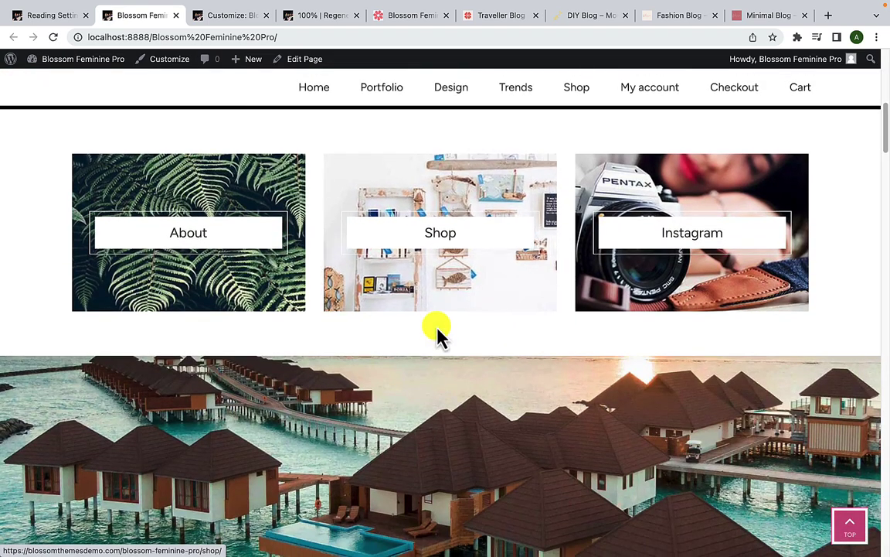
{"action": "scroll", "coordinate": [552, 336], "scroll_direction": "down", "scroll_amount": 5}
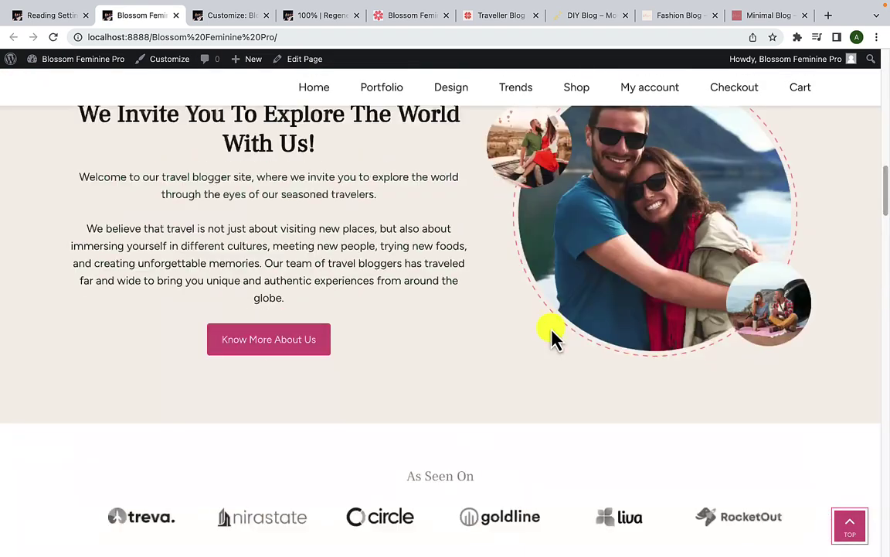
{"action": "scroll", "coordinate": [552, 337], "scroll_direction": "down", "scroll_amount": 5}
{"action": "scroll", "coordinate": [551, 336], "scroll_direction": "down", "scroll_amount": 7}
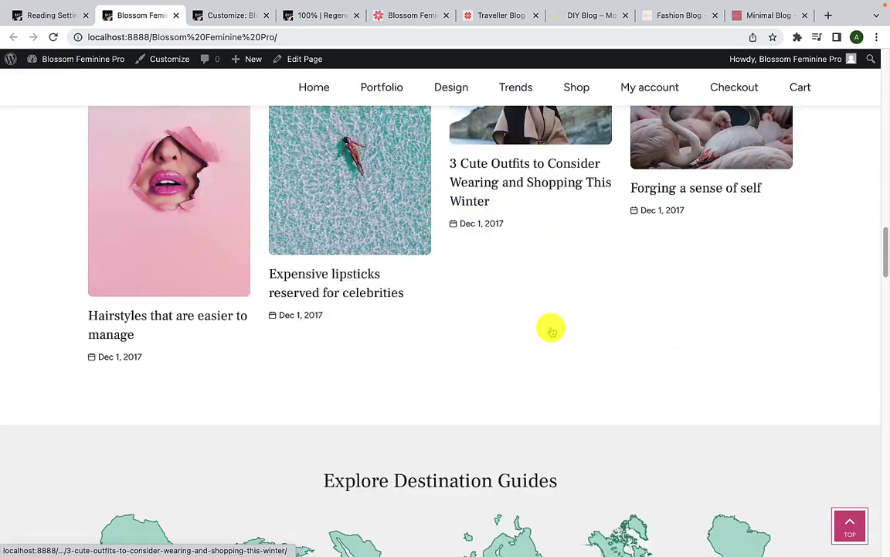
{"action": "scroll", "coordinate": [552, 337], "scroll_direction": "down", "scroll_amount": 5}
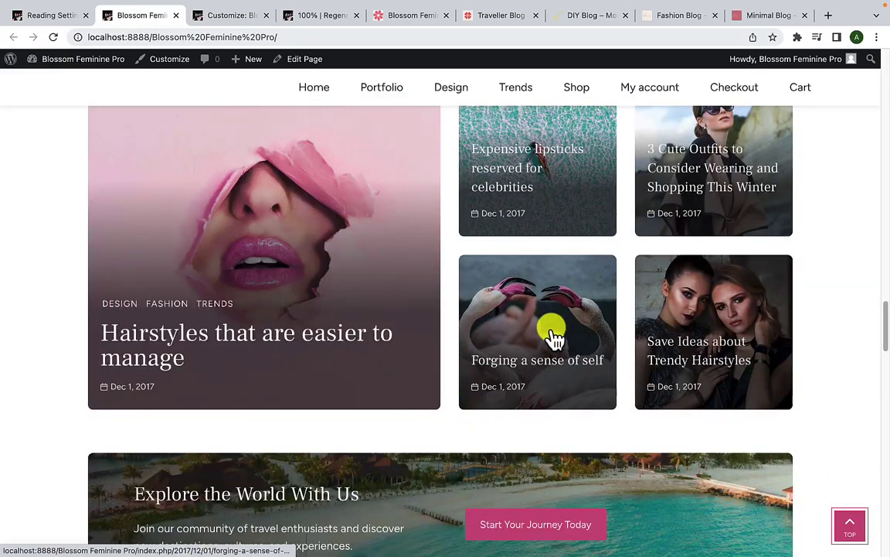
{"action": "scroll", "coordinate": [552, 336], "scroll_direction": "down", "scroll_amount": 5}
{"action": "scroll", "coordinate": [552, 336], "scroll_direction": "down", "scroll_amount": 12}
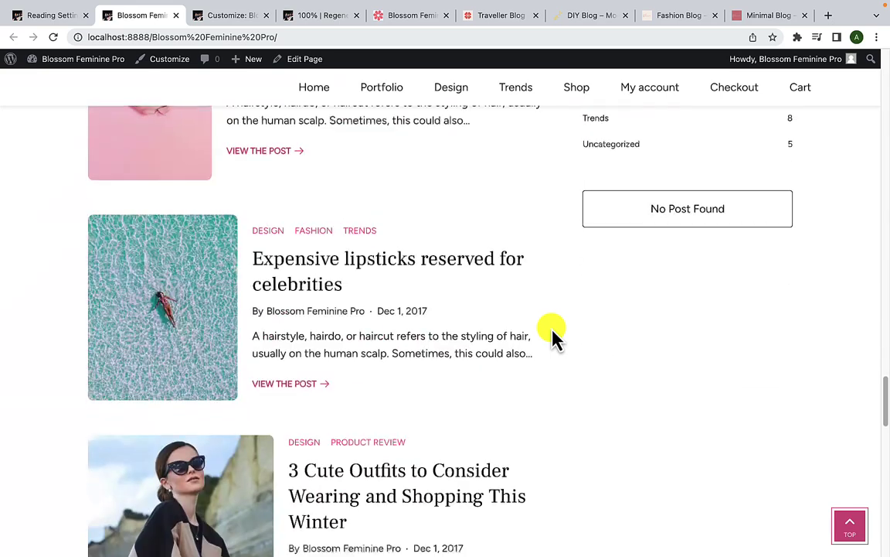
{"action": "scroll", "coordinate": [552, 337], "scroll_direction": "down", "scroll_amount": 4}
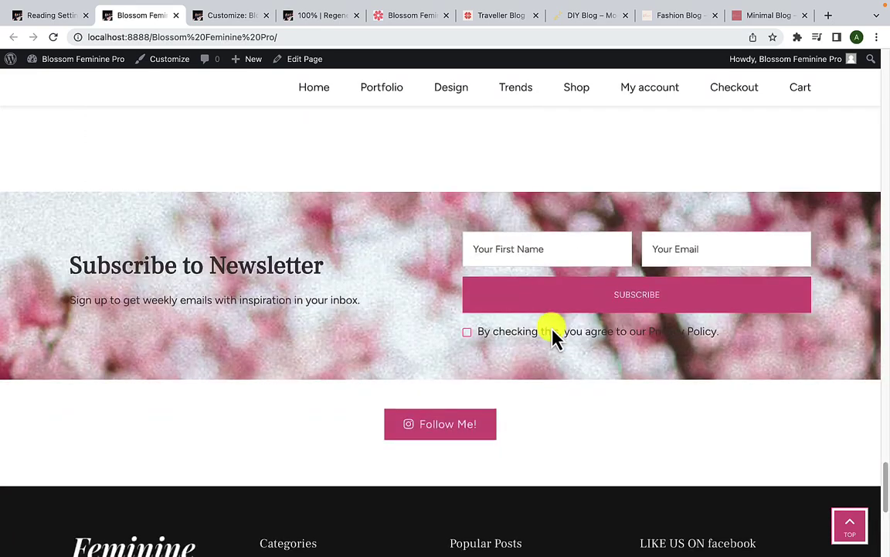
{"action": "scroll", "coordinate": [552, 336], "scroll_direction": "down", "scroll_amount": 5}
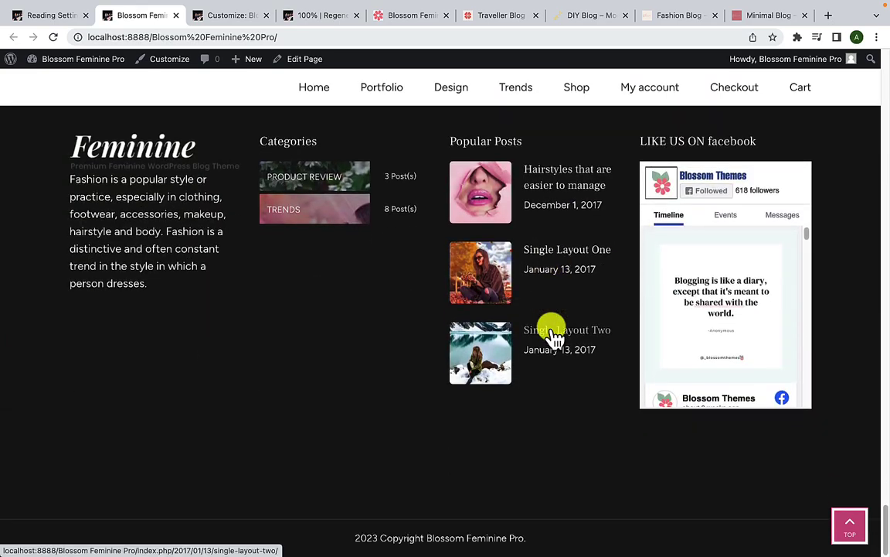
{"action": "left_click", "coordinate": [850, 530]}
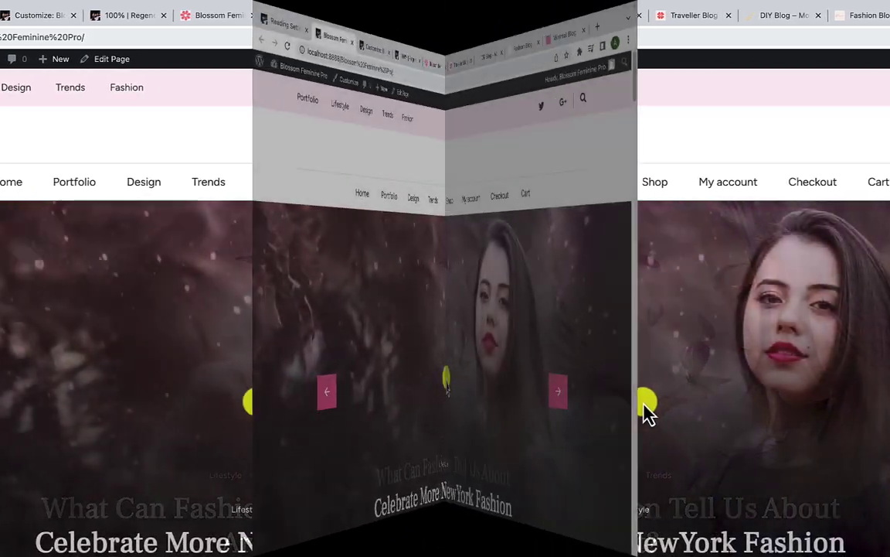